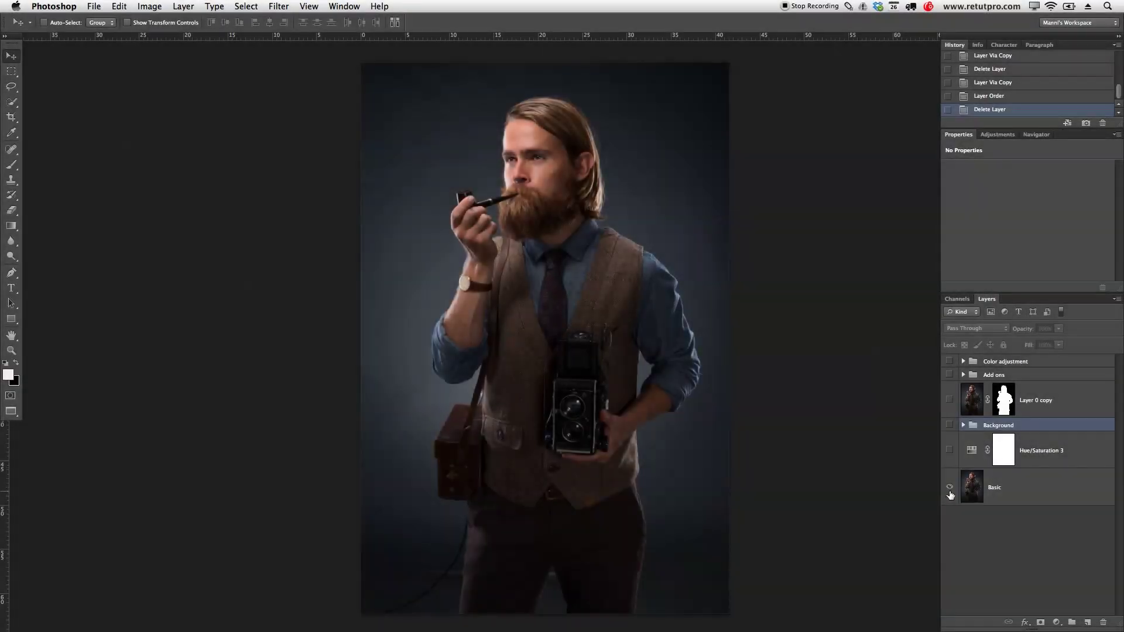
Toggle the Basic layer's visibility to examine the original studio photo, and select that layer
click(950, 489)
click(950, 489)
click(950, 490)
click(950, 488)
click(1005, 486)
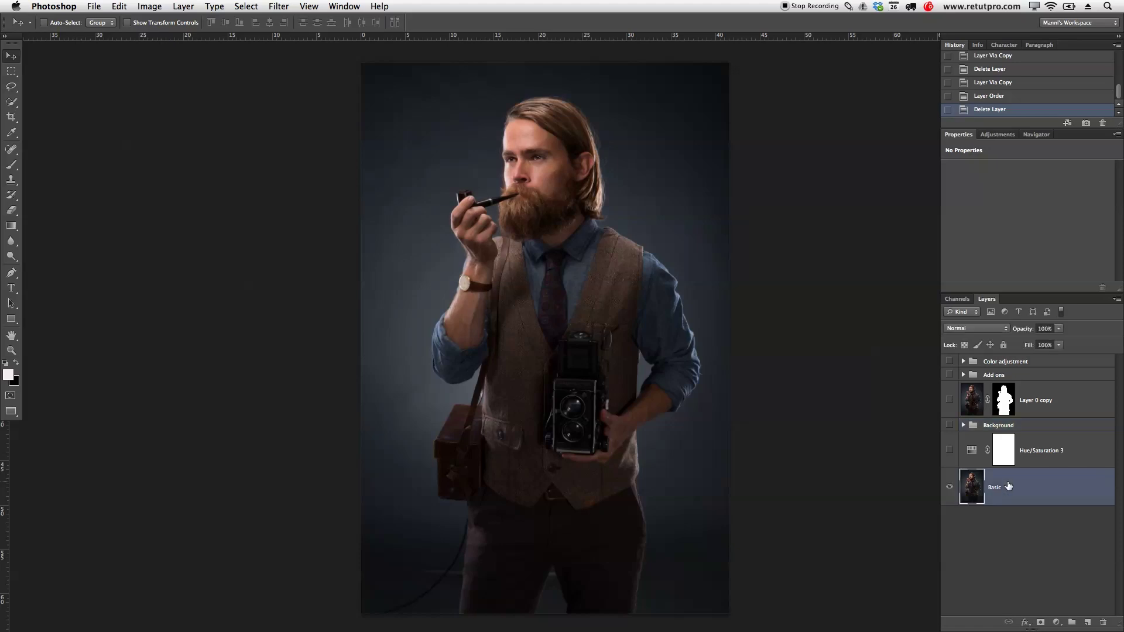
click(995, 489)
click(705, 328)
Preview the composite by showing the Background group, Layer 0 copy, Add ons and Color adjustment, and hide them all again
click(949, 425)
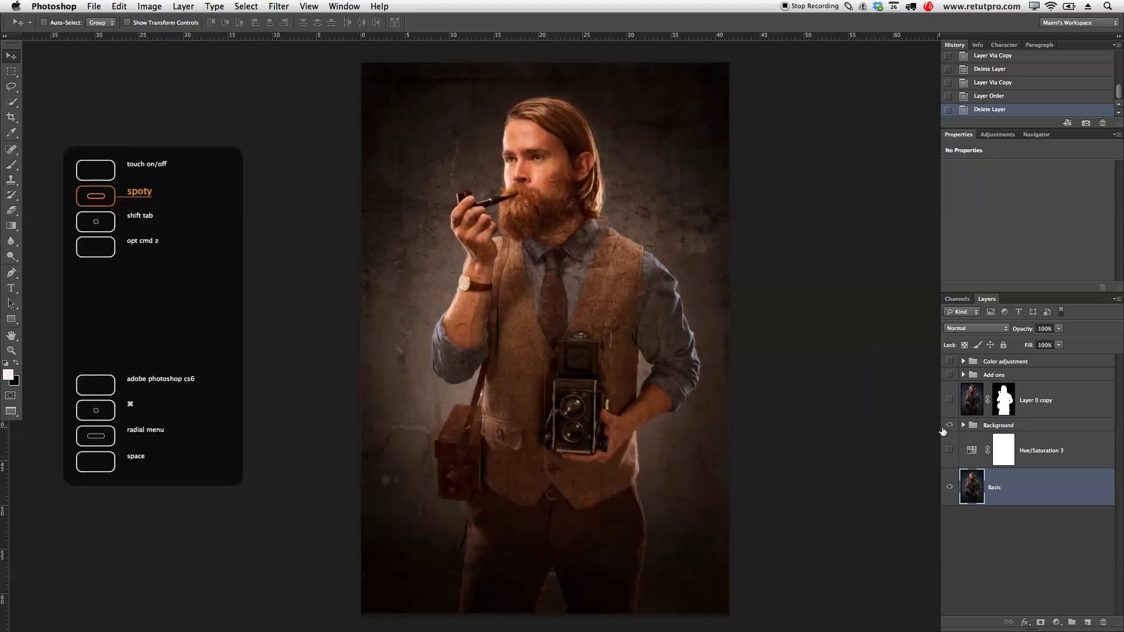
click(949, 400)
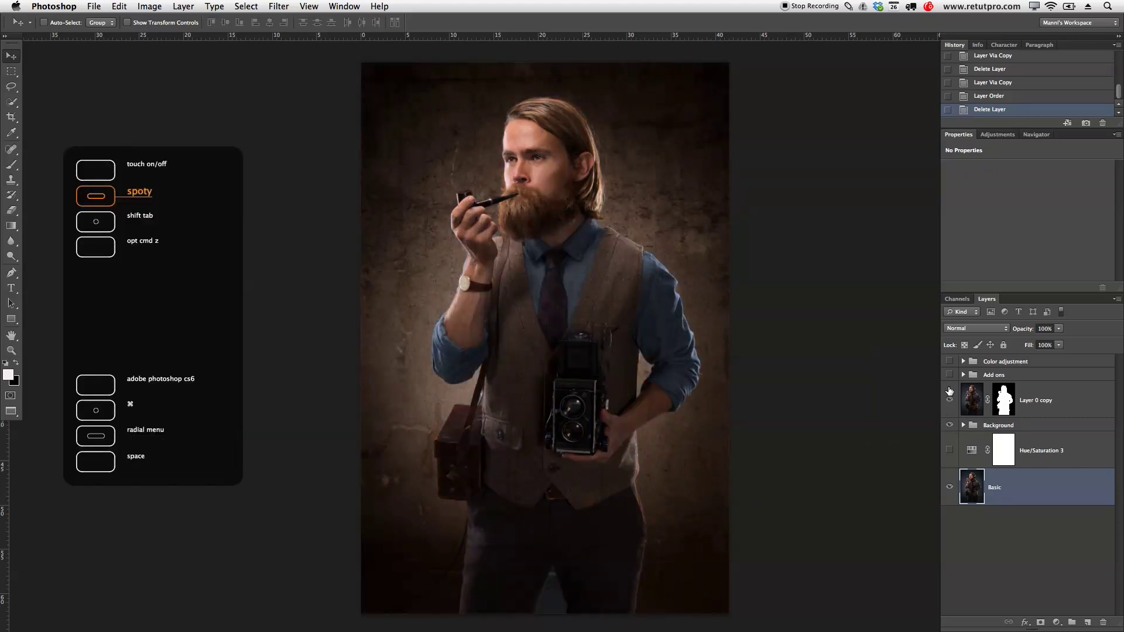
click(949, 361)
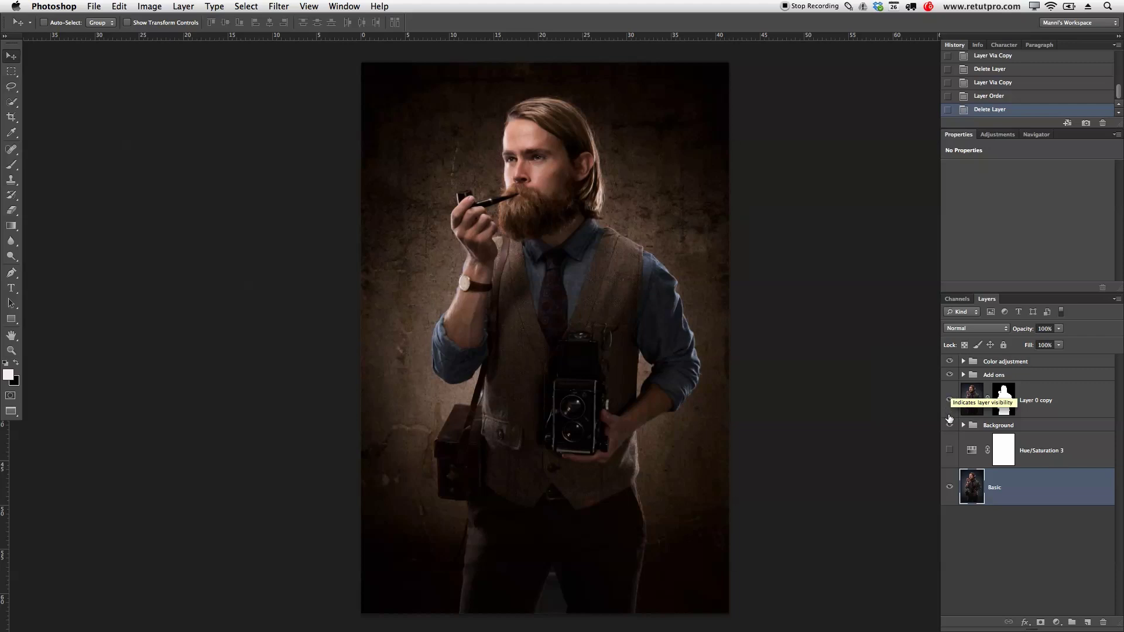
drag(950, 361, 949, 423)
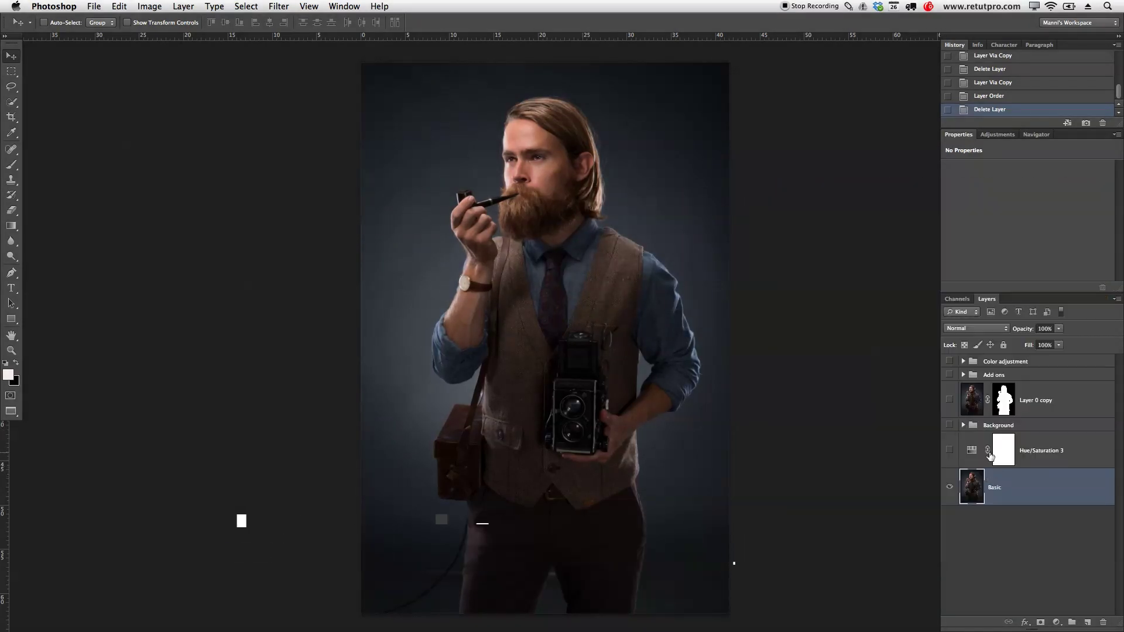
Show the Background group and place a duplicate of the Basic layer directly above it
click(1034, 489)
click(949, 426)
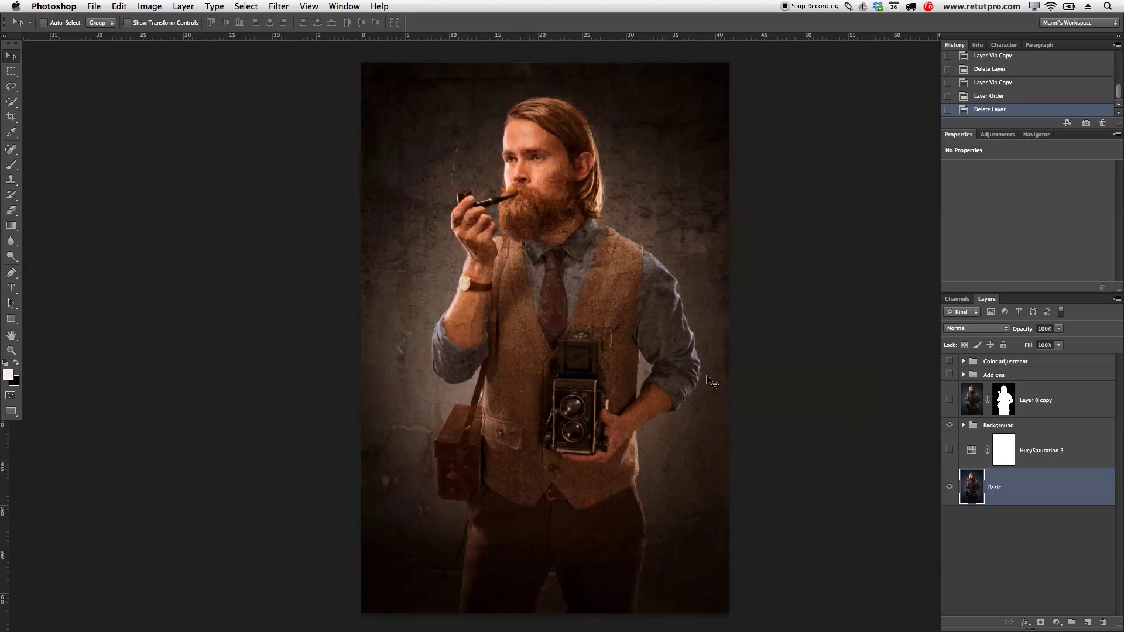
click(993, 495)
key(ctrl+j)
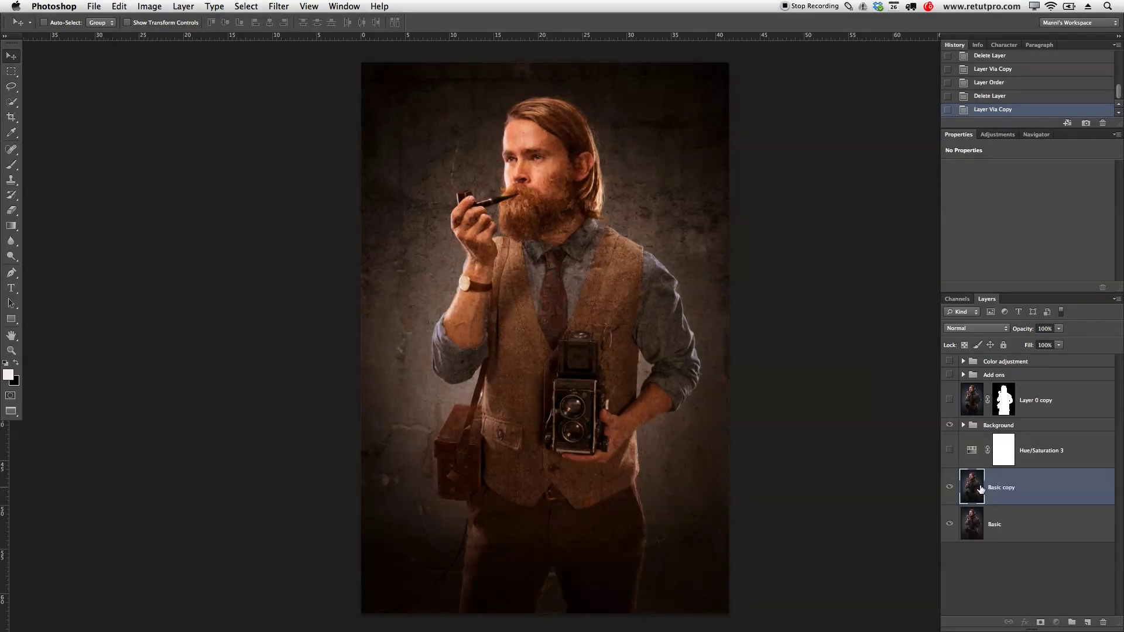
drag(985, 494, 983, 421)
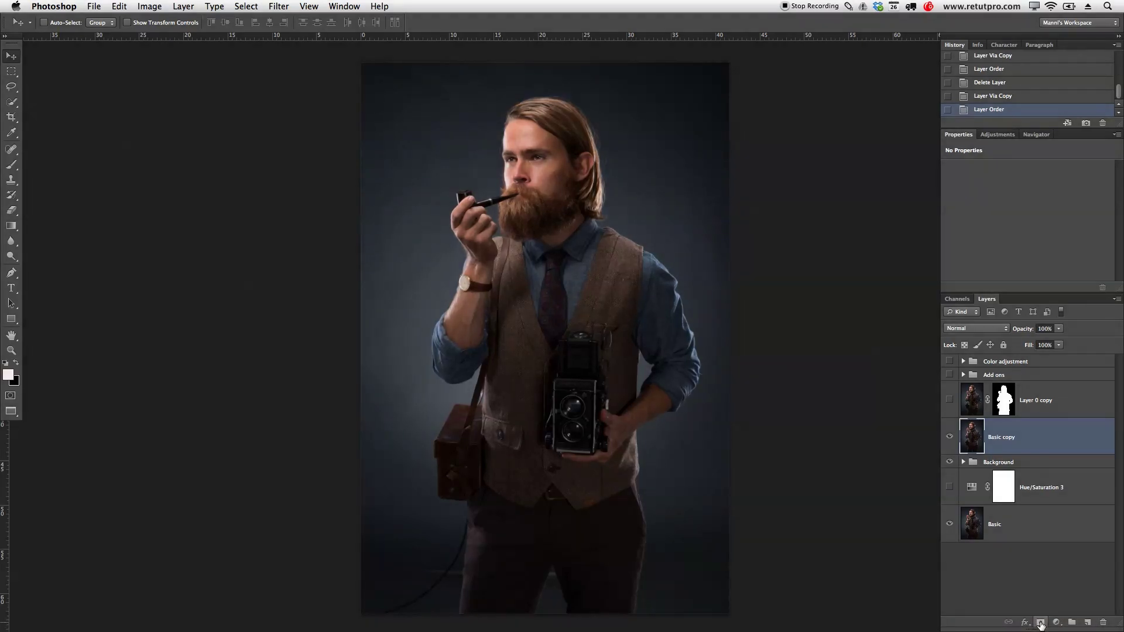
Select the whole man on the Basic copy layer, including his pipe, camera and bag, with the Quick Selection tool
click(13, 104)
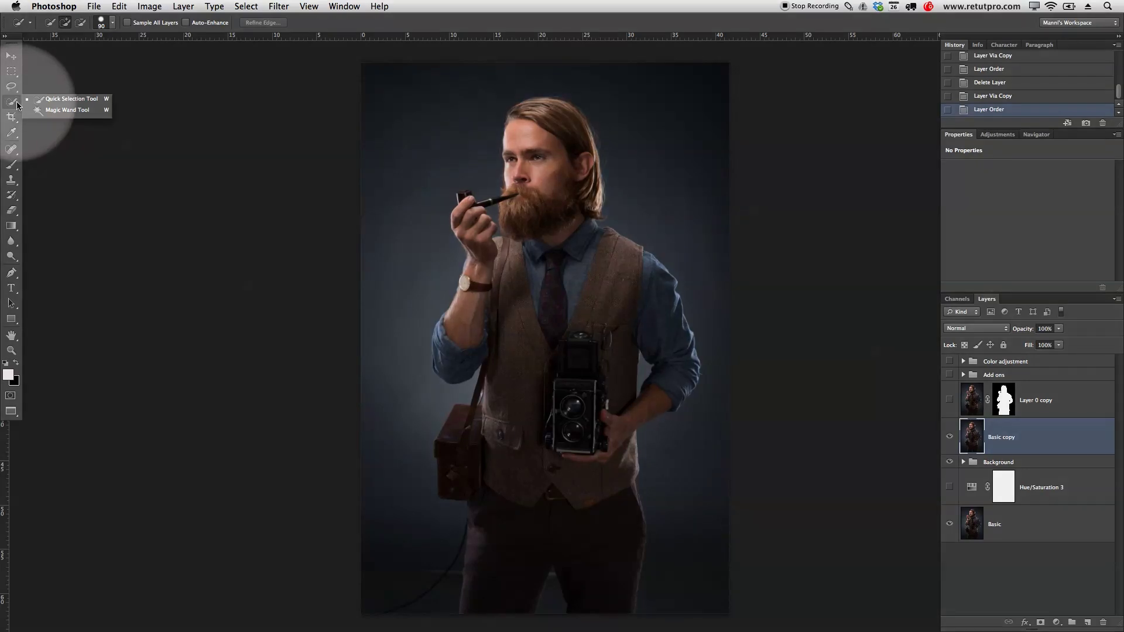
click(59, 100)
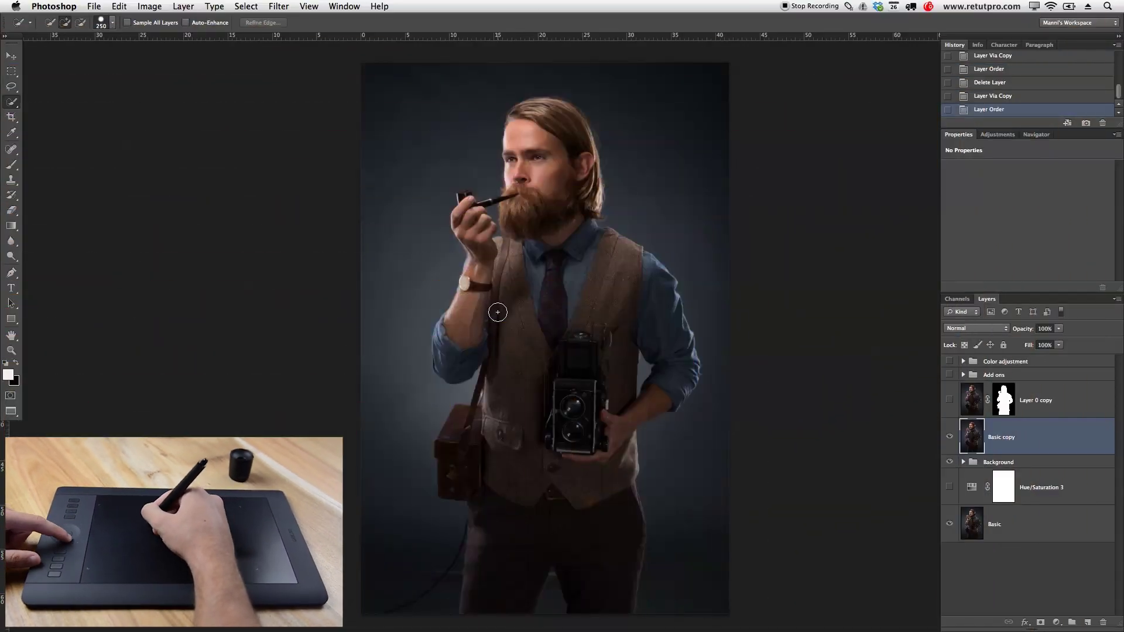
drag(493, 319, 517, 344)
key(bracketleft)
key(bracketleft)
key(bracketleft)
key(bracketleft)
key(bracketleft)
key(bracketleft)
key(bracketleft)
key(bracketleft)
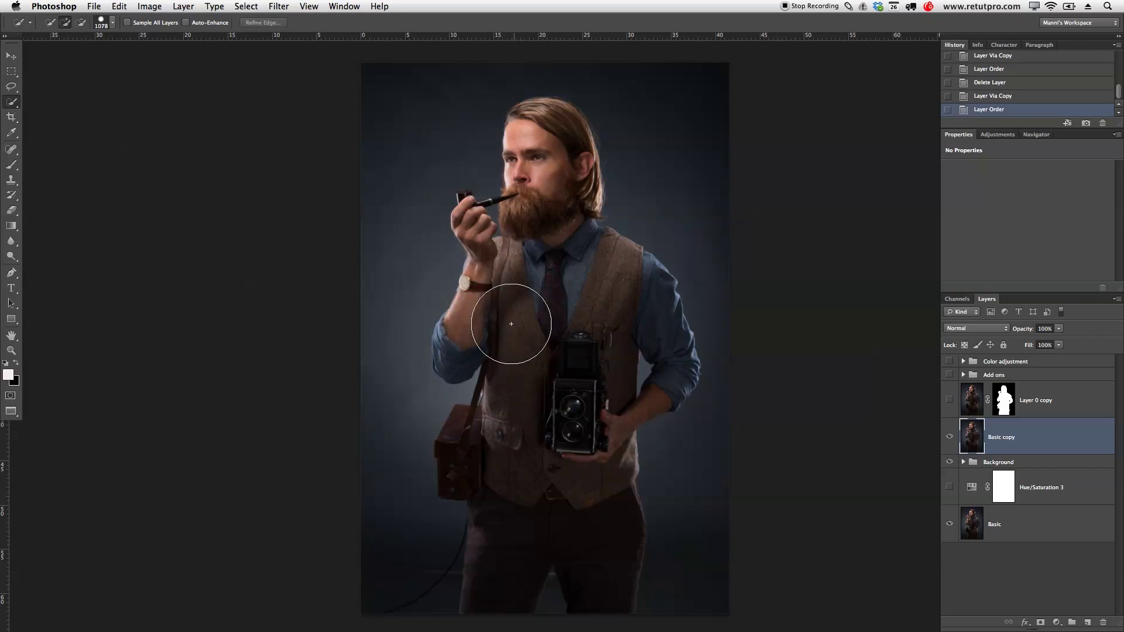
mouse_move(452, 355)
mouse_down()
mouse_move(481, 278)
mouse_move(469, 220)
mouse_move(501, 257)
mouse_move(534, 232)
mouse_move(521, 153)
mouse_move(540, 120)
mouse_move(564, 158)
mouse_move(577, 217)
mouse_move(645, 316)
mouse_up()
mouse_move(476, 487)
mouse_down()
mouse_move(472, 452)
mouse_move(499, 433)
mouse_move(510, 382)
mouse_move(532, 386)
mouse_move(604, 570)
mouse_up()
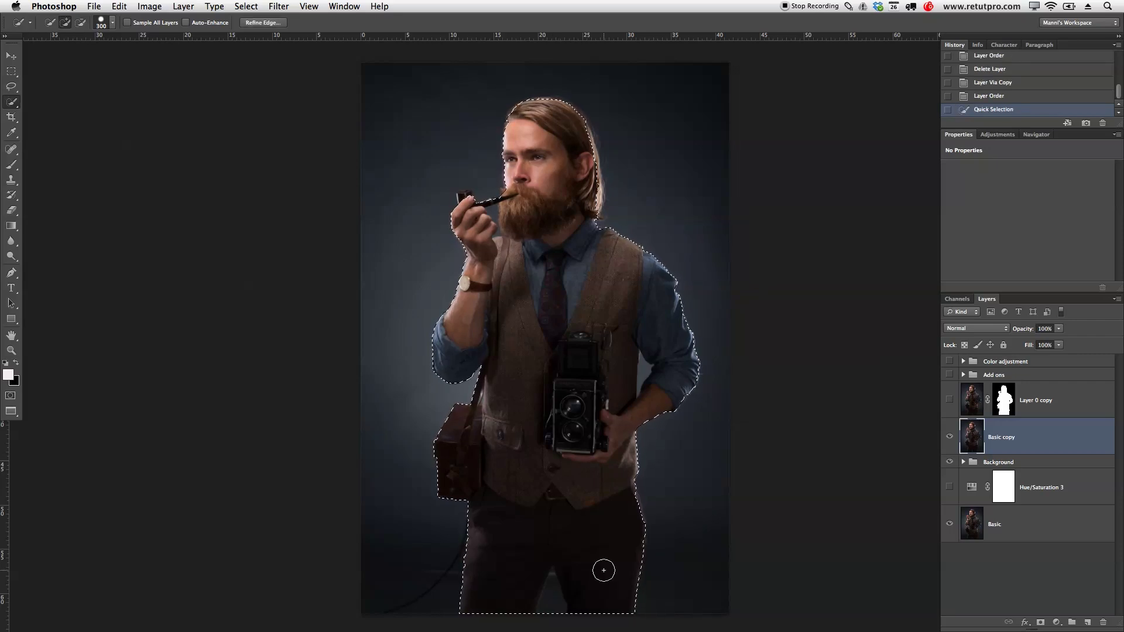
Subtract the background gaps at the arm, legs and beard from the selection, and turn it into a mask on the Basic copy layer
drag(658, 419, 657, 365)
key(alt)
click(80, 24)
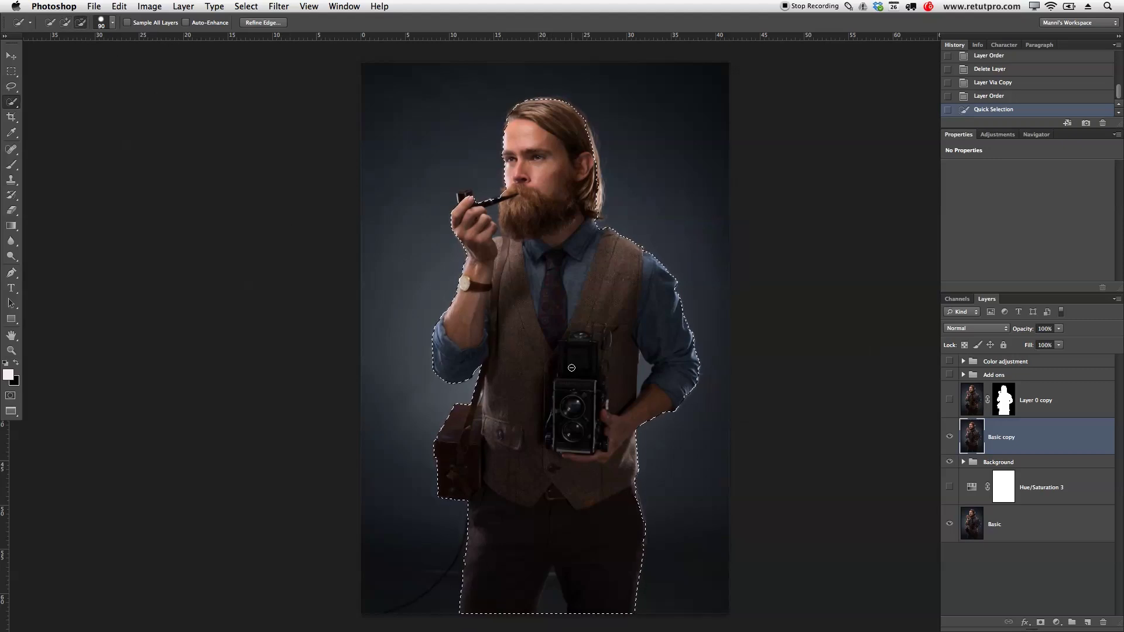
click(641, 382)
click(638, 384)
click(640, 378)
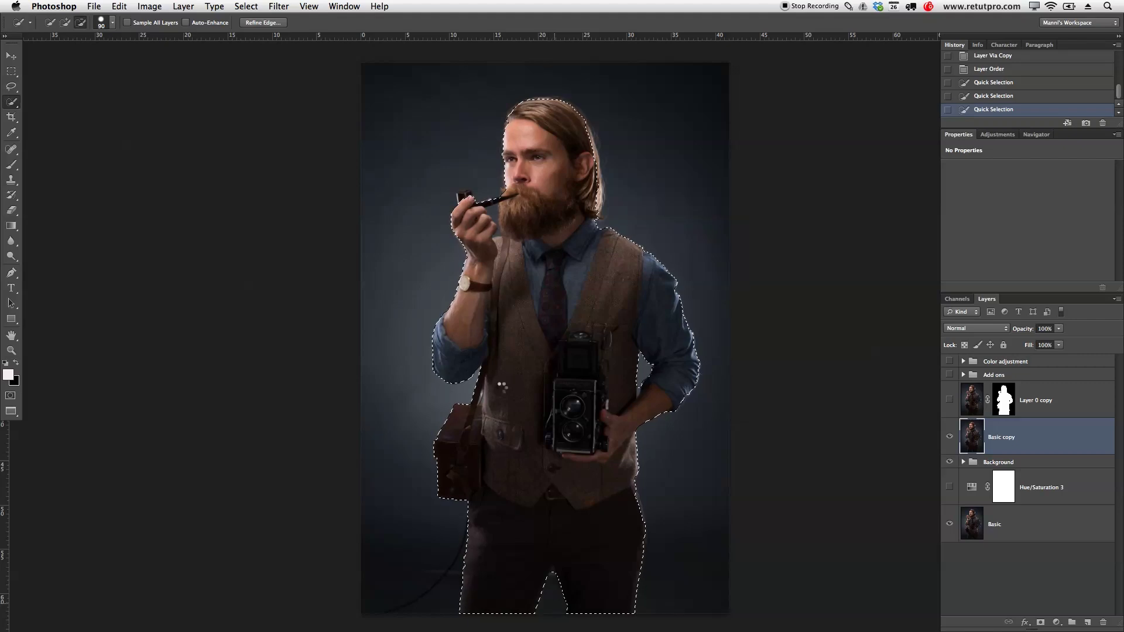
click(495, 214)
click(500, 224)
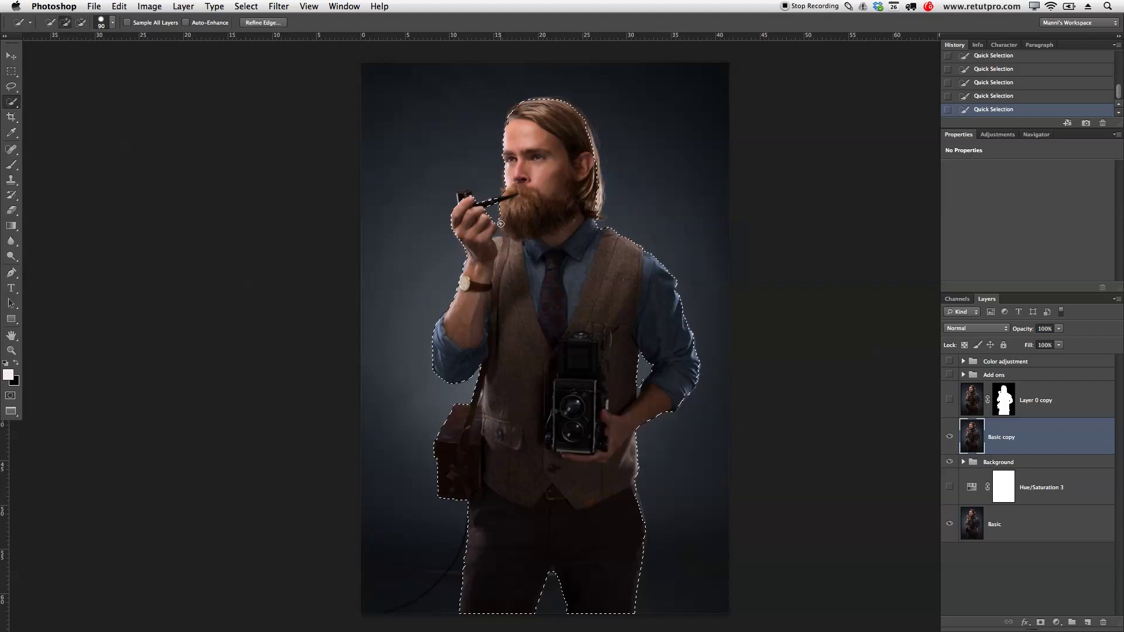
key(alt)
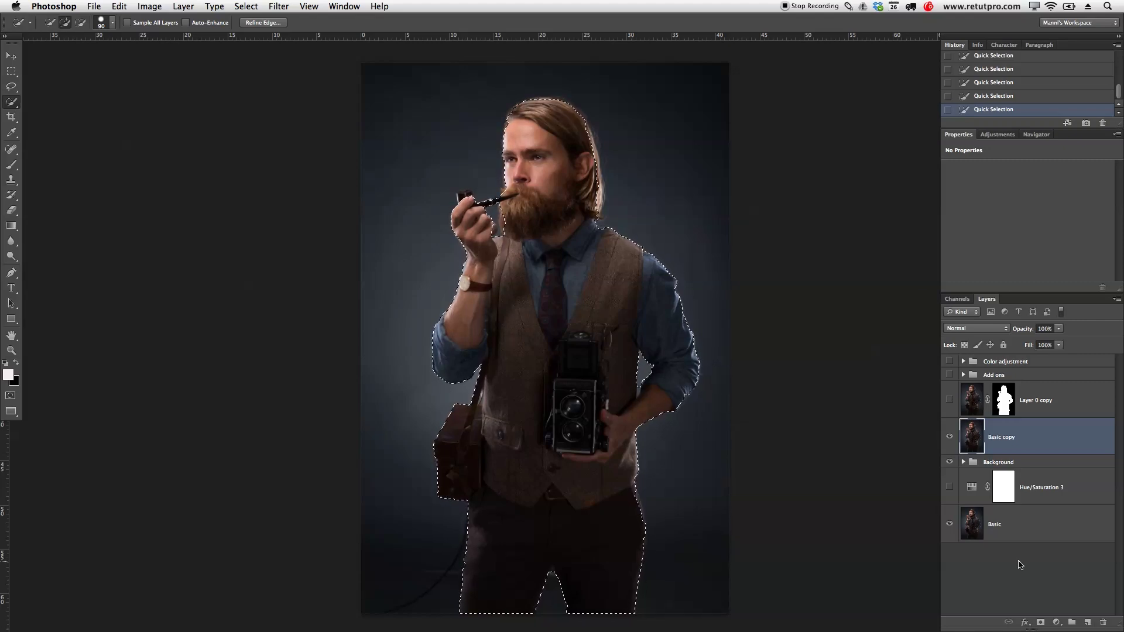
click(1040, 622)
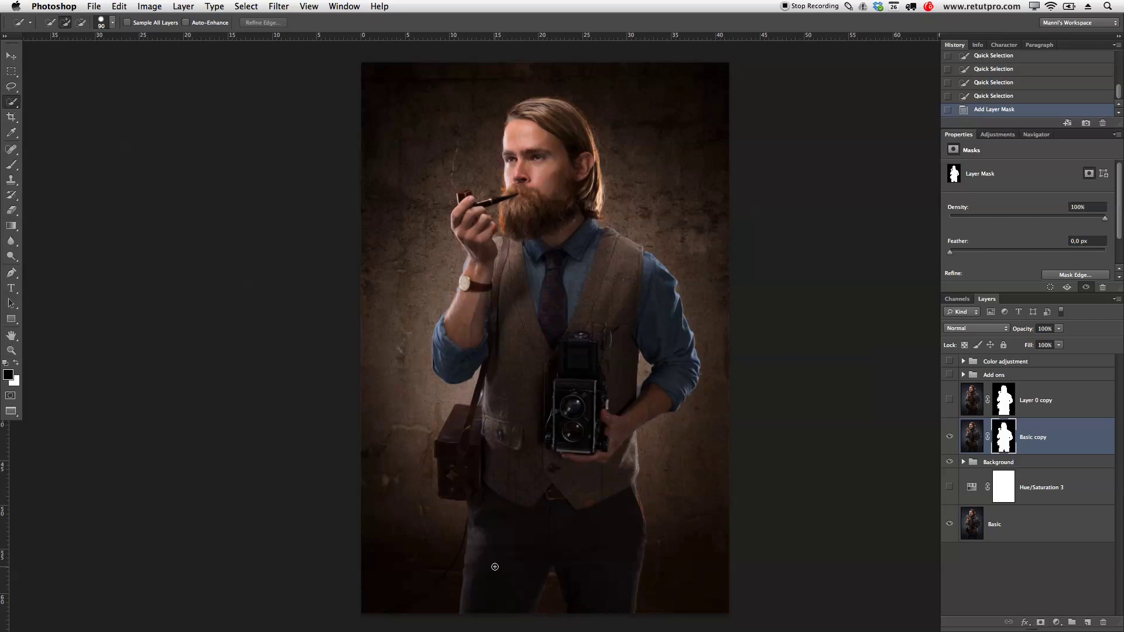
Examine the cutout's edges up close around the hair, beard, sleeves, bag, camera, vest and trousers
mouse_move(495, 567)
mouse_down()
mouse_move(469, 598)
mouse_move(474, 416)
mouse_move(440, 367)
mouse_move(455, 247)
mouse_up()
key(z)
drag(587, 211, 618, 192)
drag(531, 120, 541, 284)
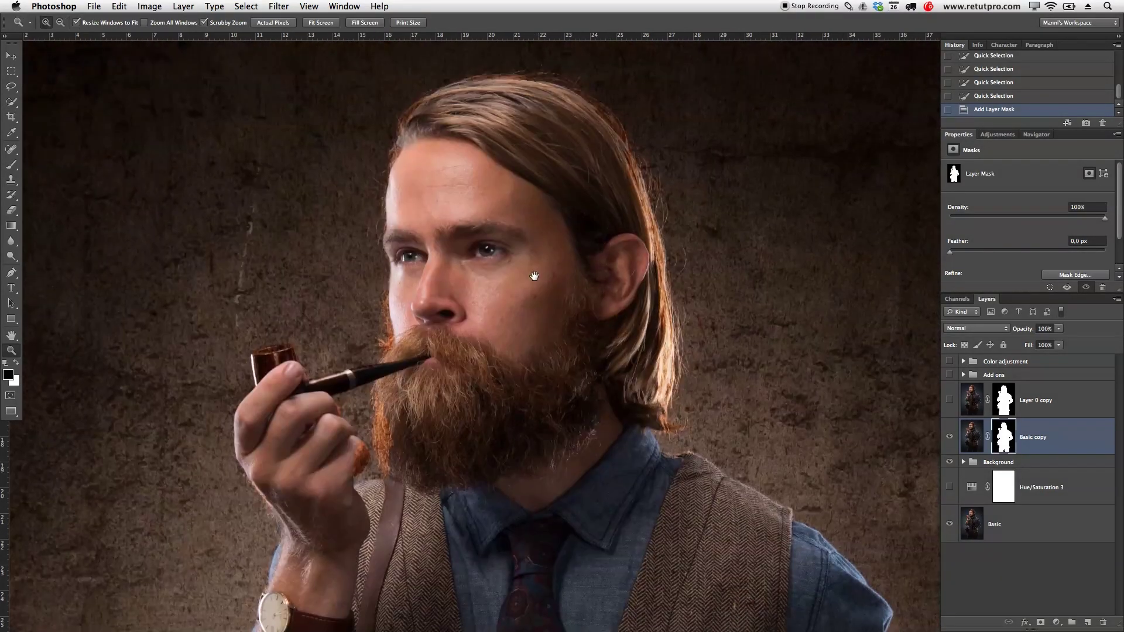
scroll(585, 340, down, 5)
scroll(585, 339, left, 3)
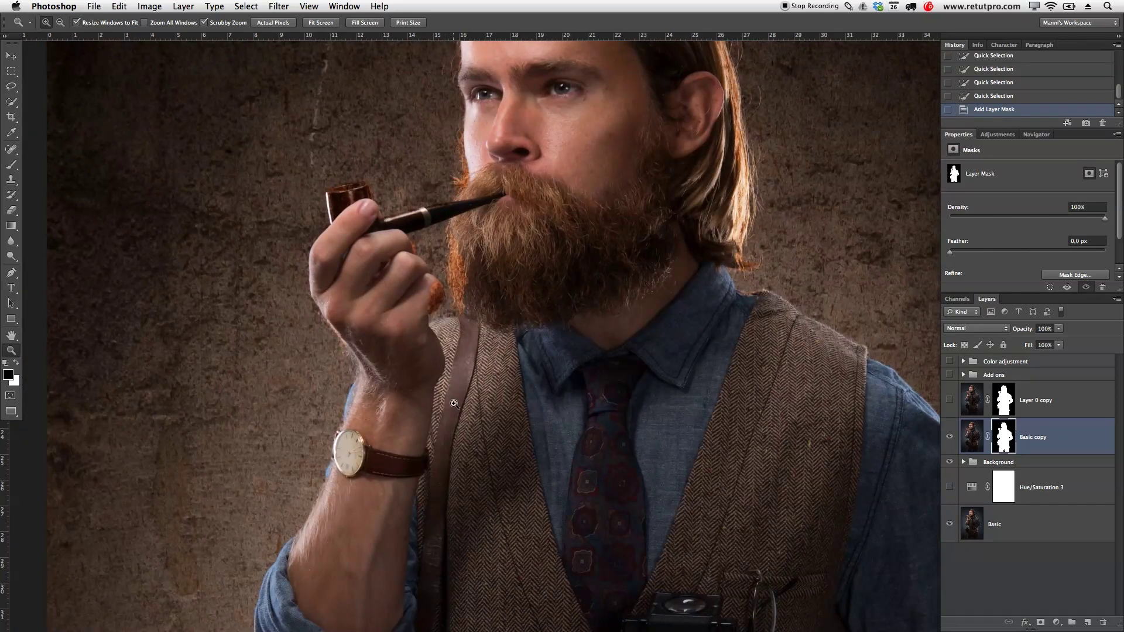
scroll(457, 363, down, 6)
scroll(442, 433, down, 3)
drag(442, 466, 436, 387)
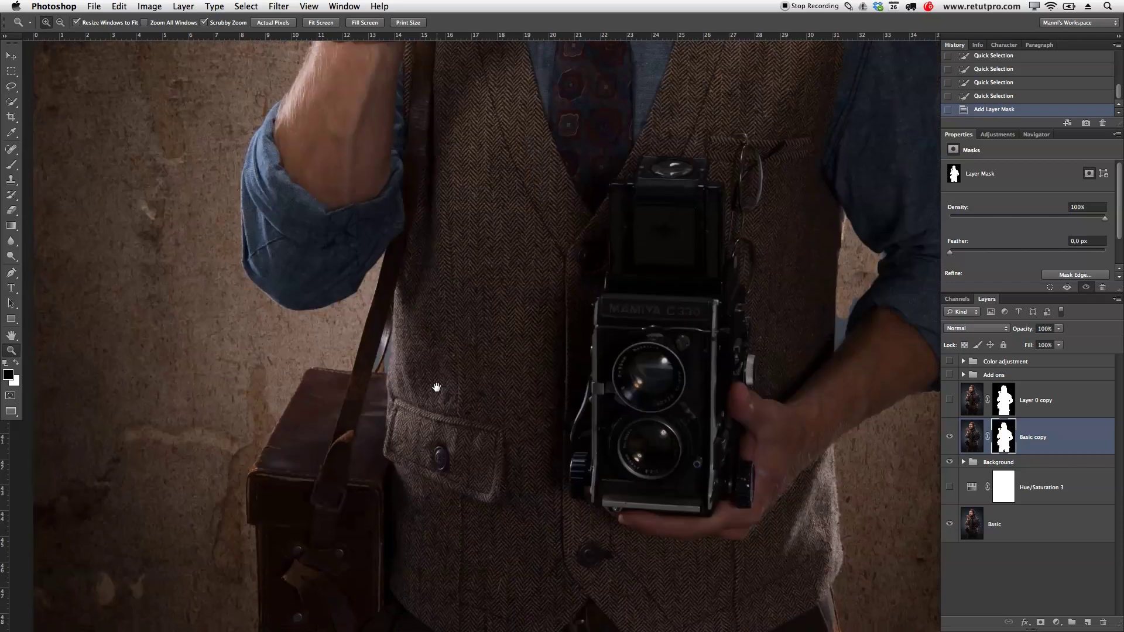
drag(416, 500, 409, 421)
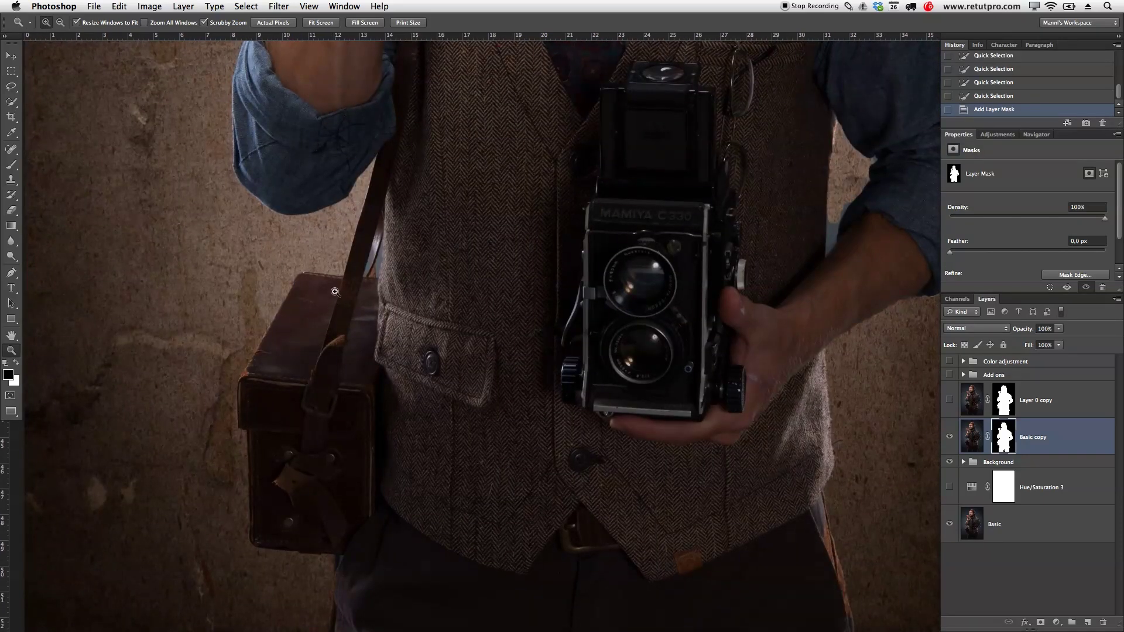
drag(300, 578, 359, 377)
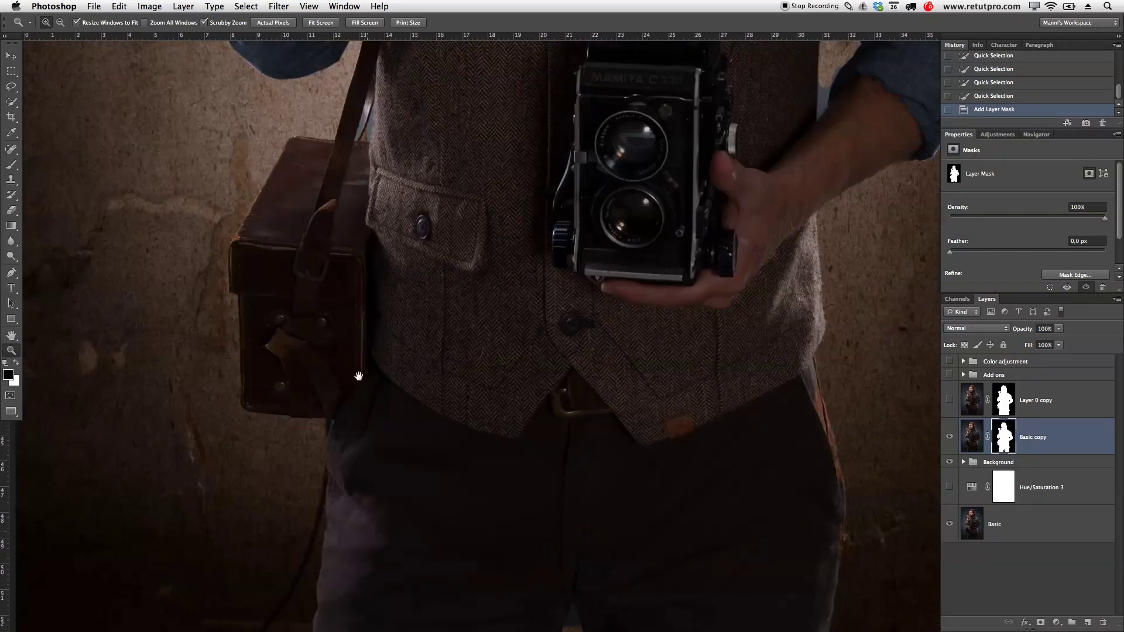
drag(726, 387, 633, 449)
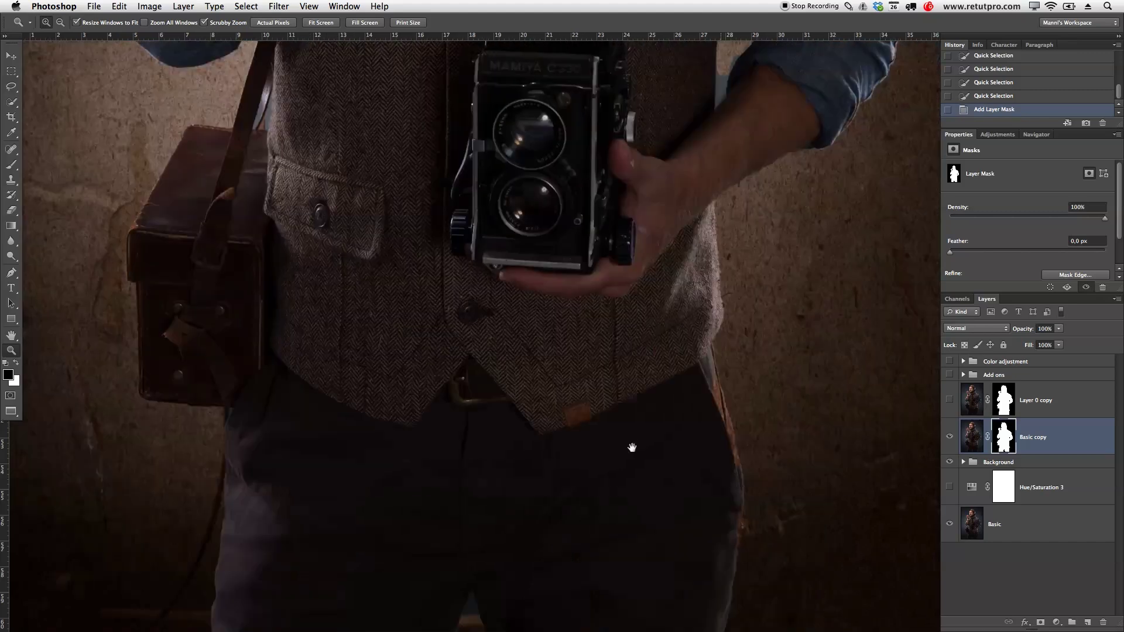
drag(756, 256, 737, 468)
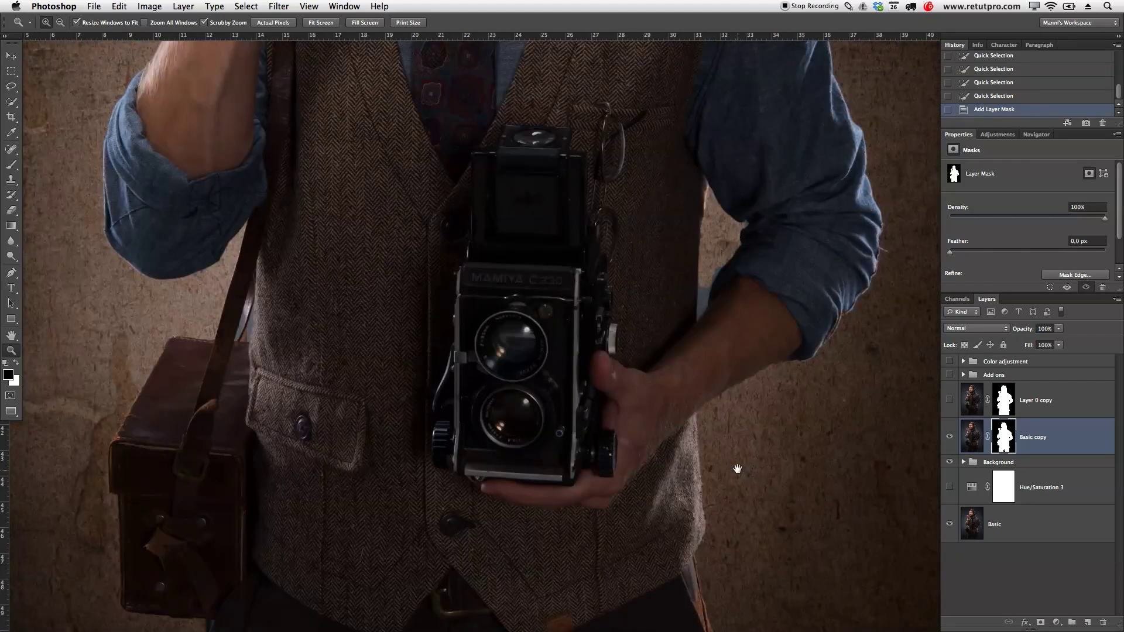
Restore the missing trouser edge below the vest by painting white on the Basic copy mask with a 100 px brush
key(b)
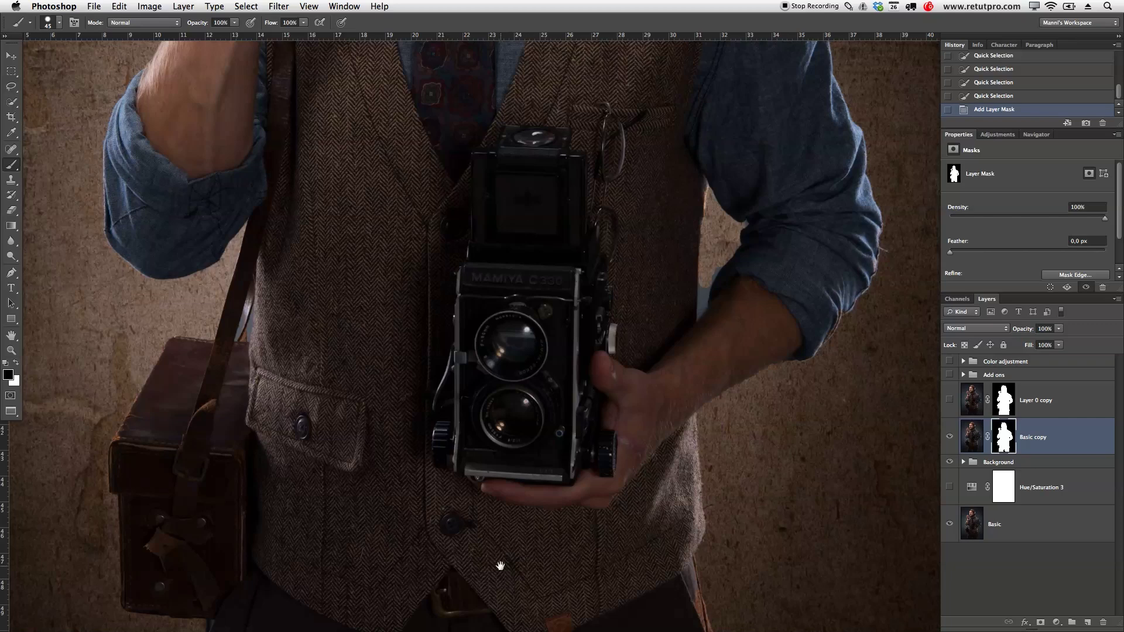
scroll(501, 566, down, 9)
scroll(501, 566, right, 4)
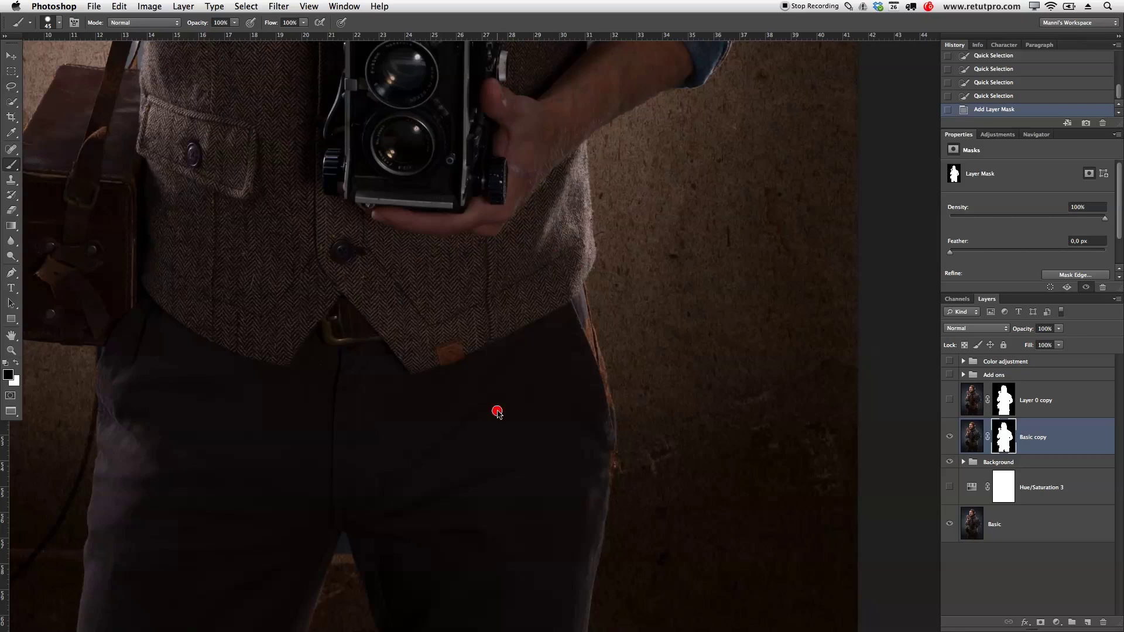
mouse_move(497, 412)
mouse_down()
mouse_move(550, 419)
mouse_move(552, 434)
mouse_move(551, 358)
mouse_move(542, 505)
mouse_move(539, 459)
mouse_up()
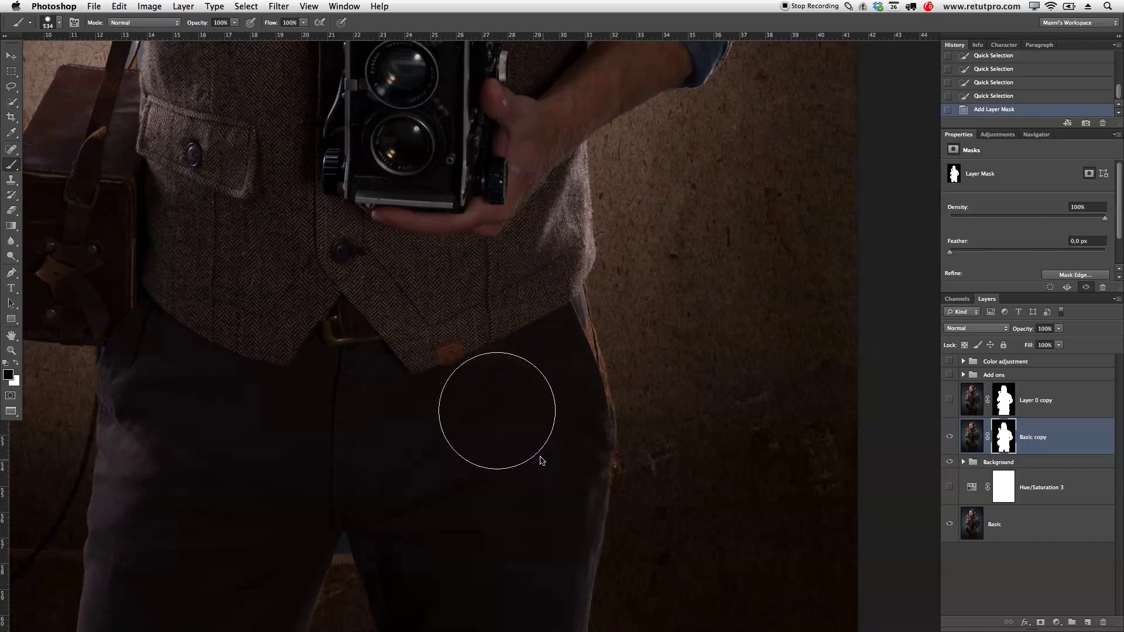
key(x)
key(bracketleft)
key(bracketleft)
key(bracketleft)
key(bracketleft)
key(bracketleft)
key(bracketleft)
key(bracketleft)
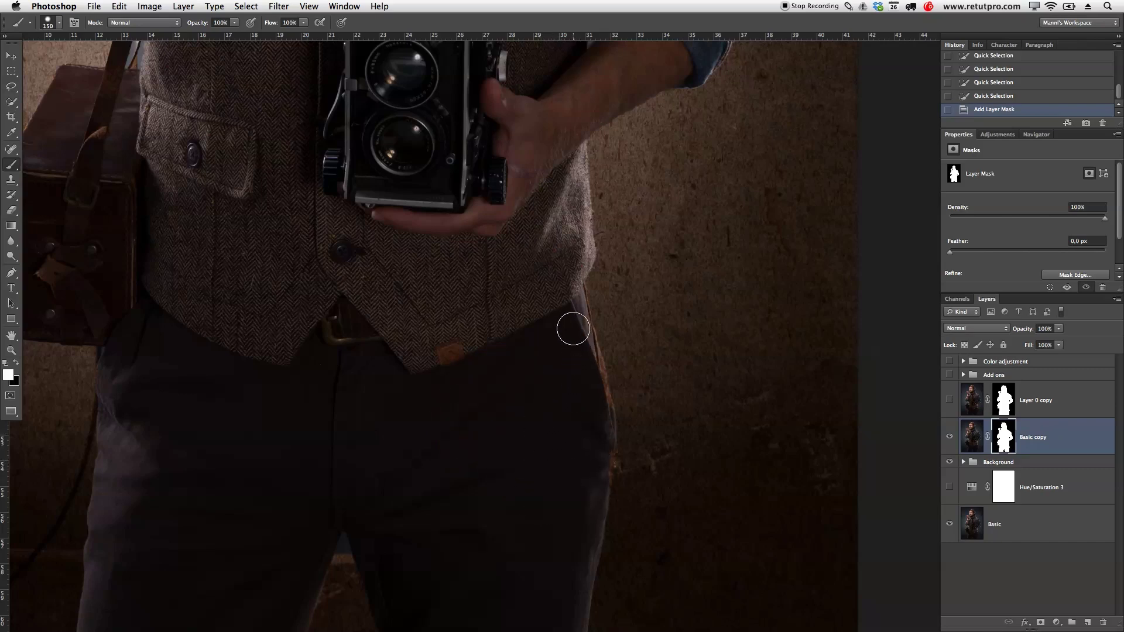
mouse_move(572, 321)
mouse_down()
mouse_move(602, 407)
mouse_move(580, 299)
mouse_up()
key(bracketleft)
key(bracketleft)
mouse_move(580, 300)
mouse_down()
mouse_move(599, 394)
mouse_move(598, 476)
mouse_up()
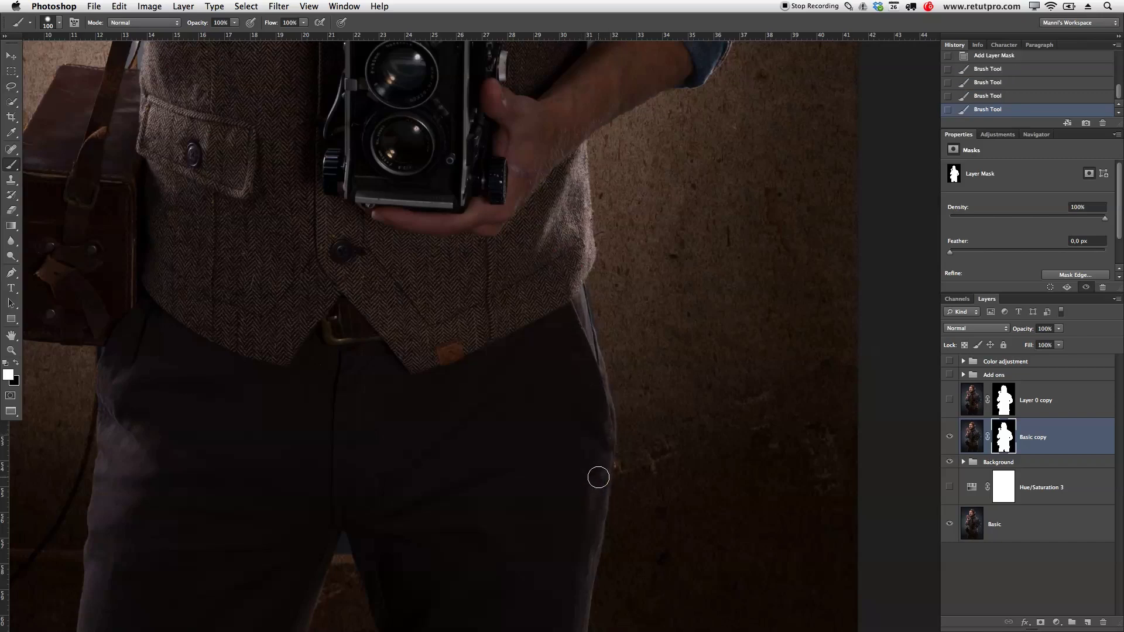
Clean the fringe along the outer hip and trouser edge by painting black on the mask with a 40 px brush
key(z)
drag(598, 320, 634, 313)
click(639, 338)
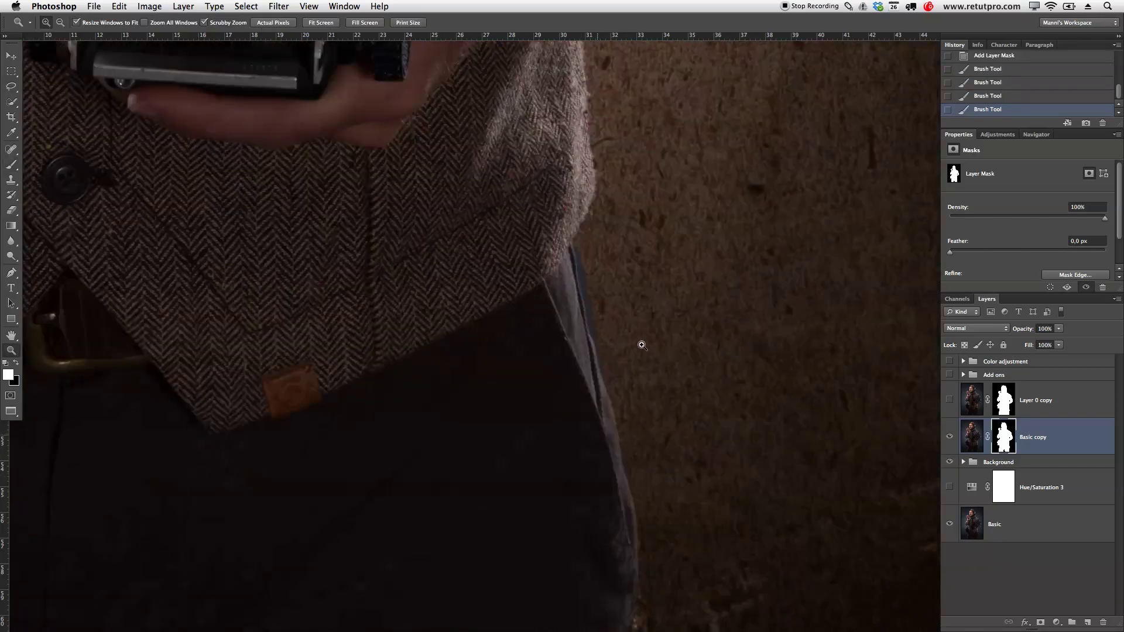
click(610, 340)
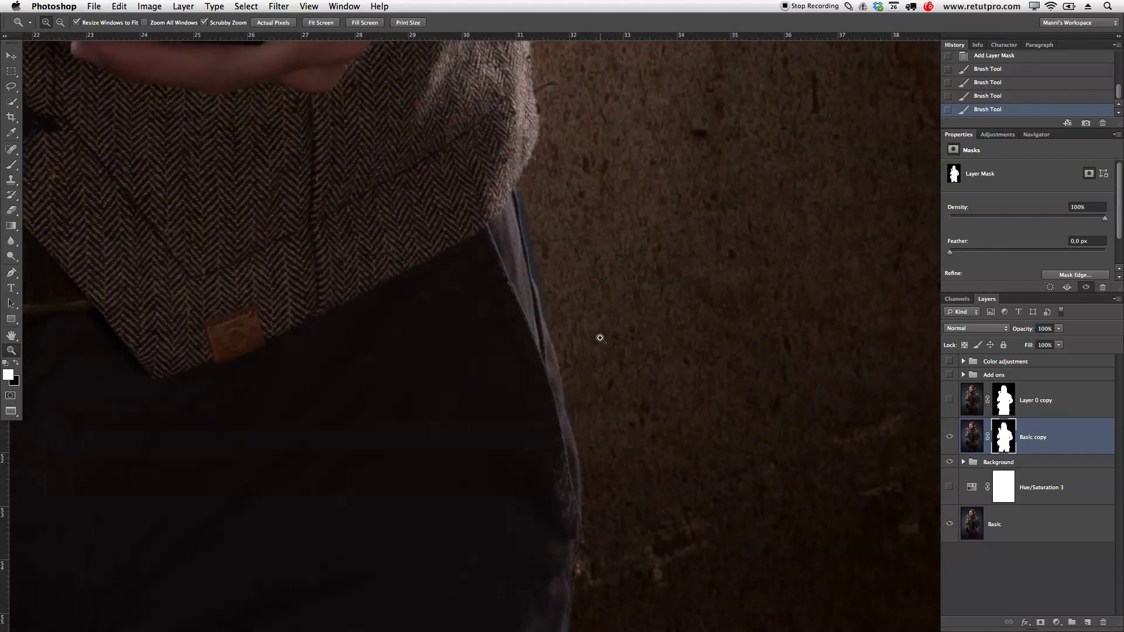
key(b)
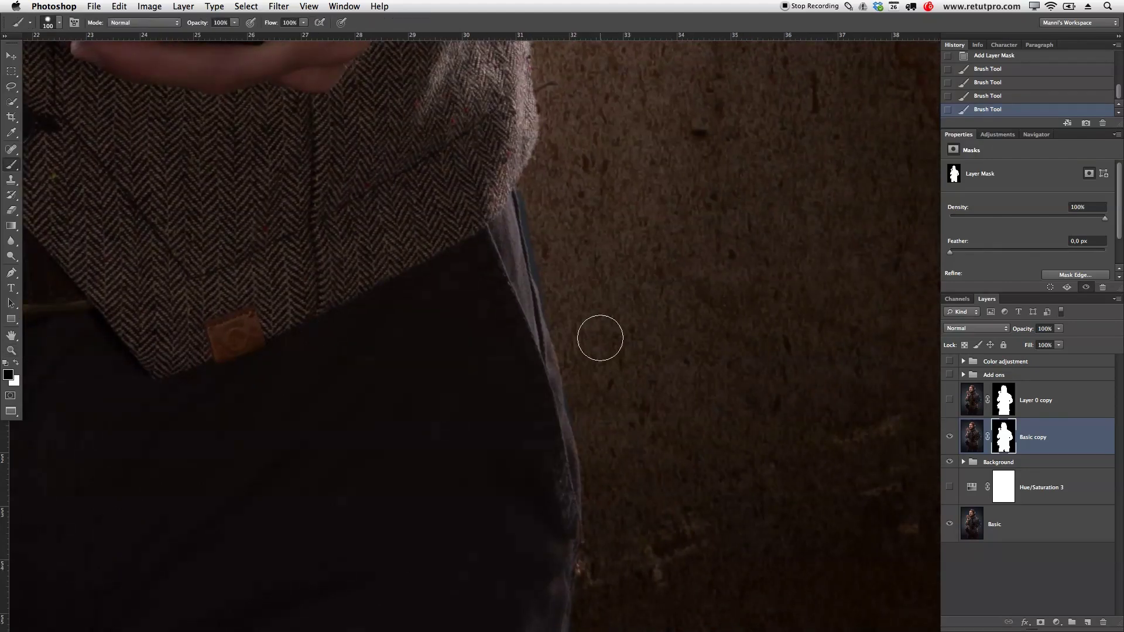
key(bracketleft)
key(bracketleft)
key(bracketleft)
key(bracketleft)
key(bracketleft)
key(bracketleft)
drag(525, 190, 589, 486)
key(super+space)
drag(596, 211, 523, 221)
key(space)
drag(602, 58, 590, 233)
drag(574, 279, 572, 293)
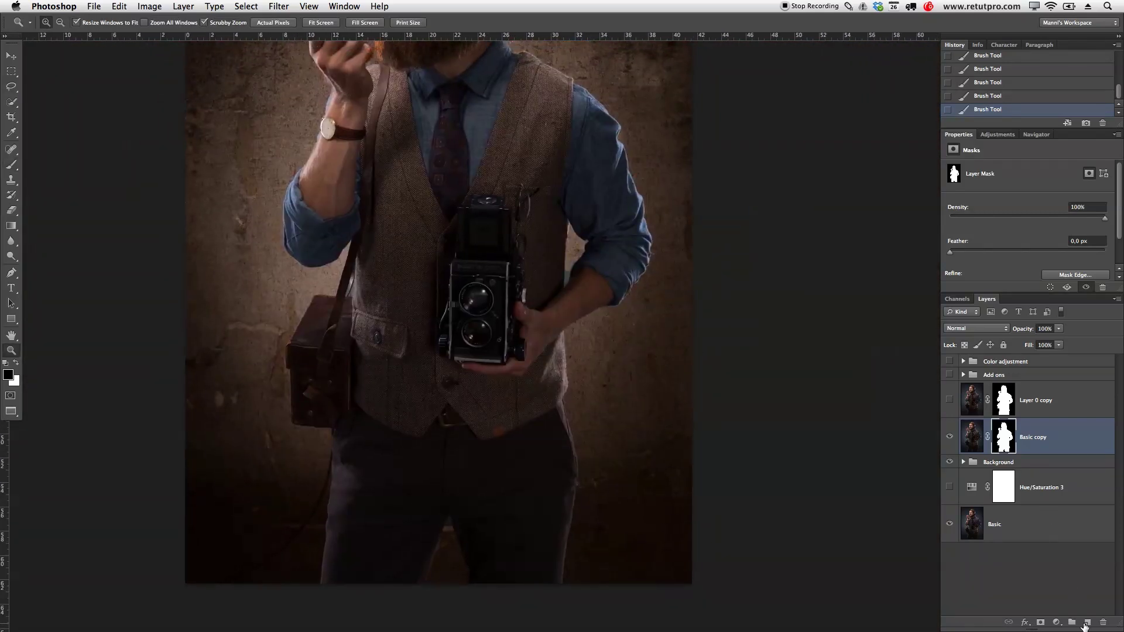
Add a new empty layer above Basic copy and set the foreground colour to bright orange
click(1086, 622)
key(x)
key(b)
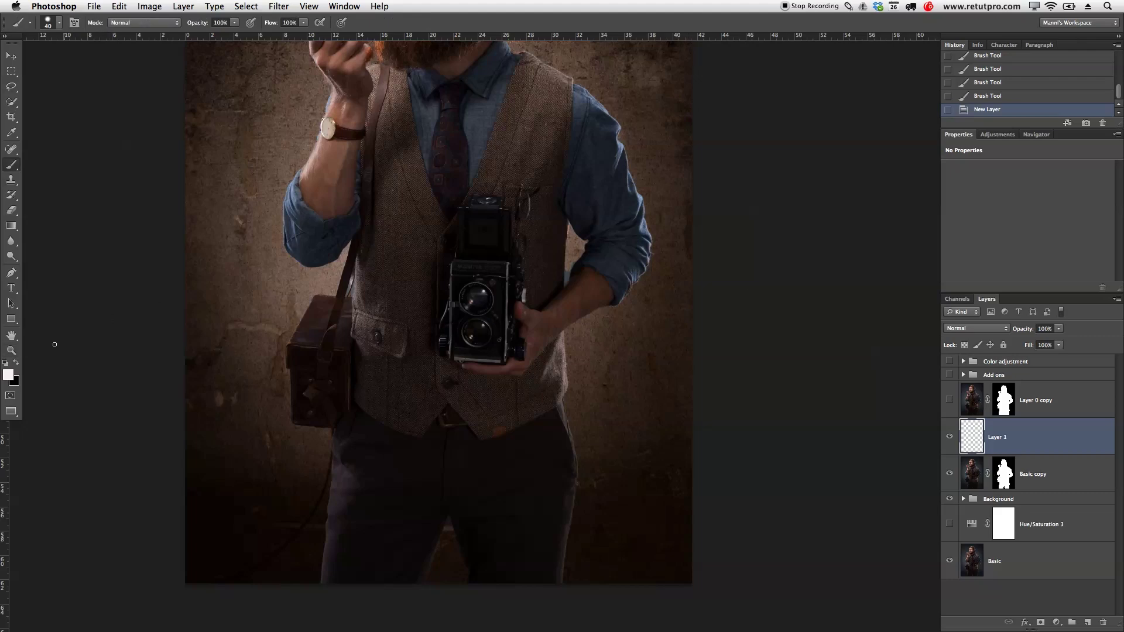
click(8, 375)
click(740, 327)
click(863, 309)
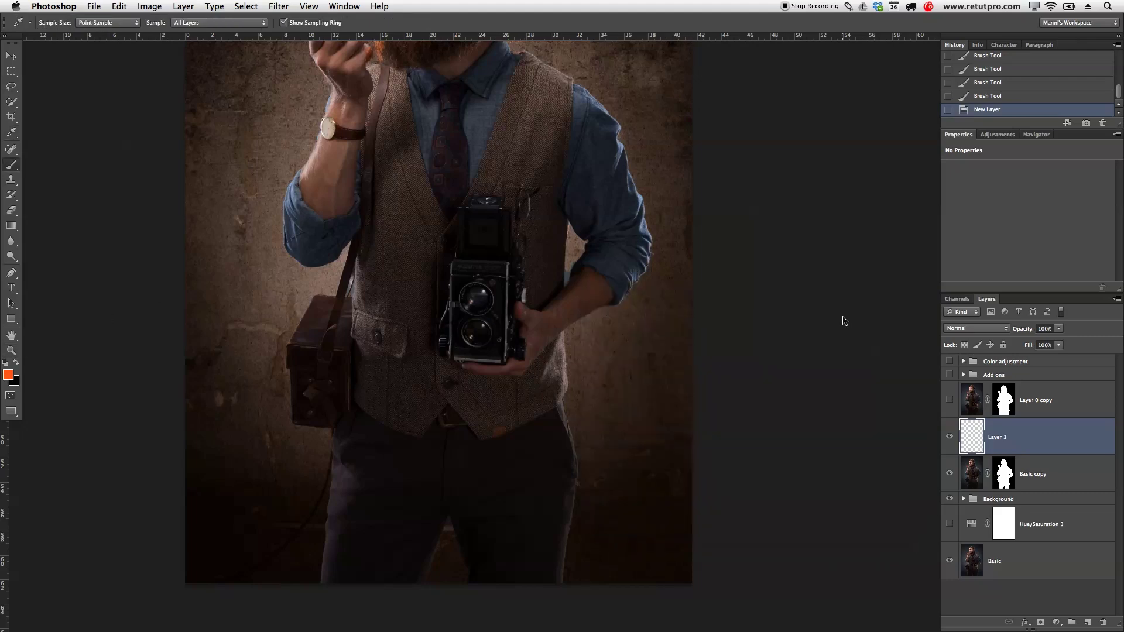
Mark the arm, strap and leg gaps, the pipe hand and the hair edge in orange on Layer 1, and hide that layer
mouse_move(557, 230)
mouse_down()
mouse_move(577, 295)
mouse_move(568, 201)
mouse_up()
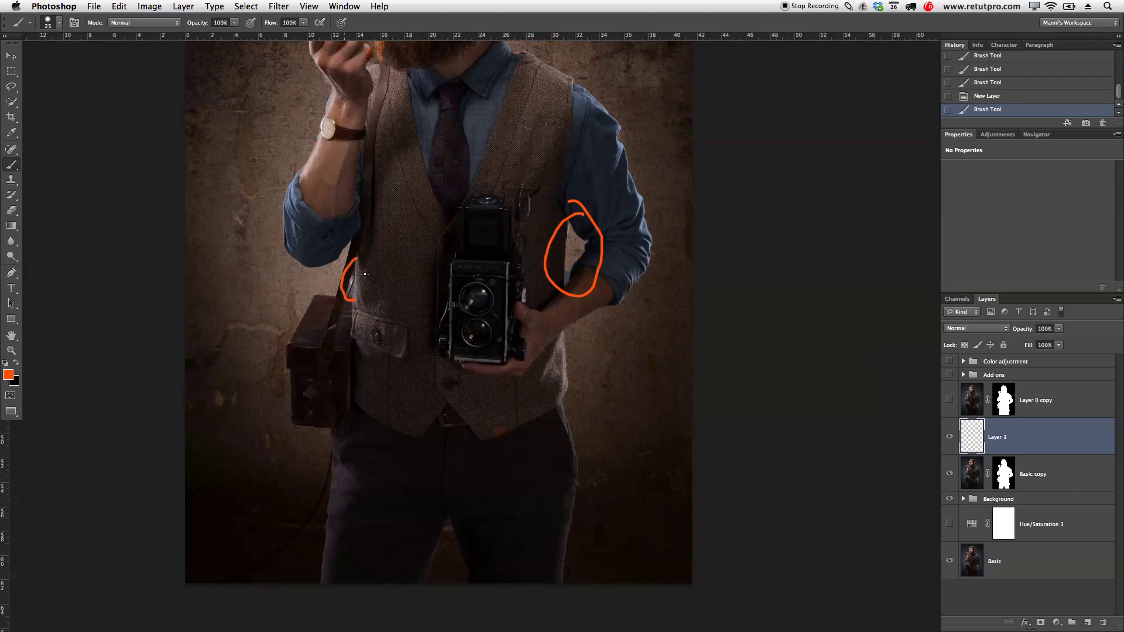
drag(364, 274, 356, 260)
drag(436, 510, 419, 582)
drag(464, 485, 492, 582)
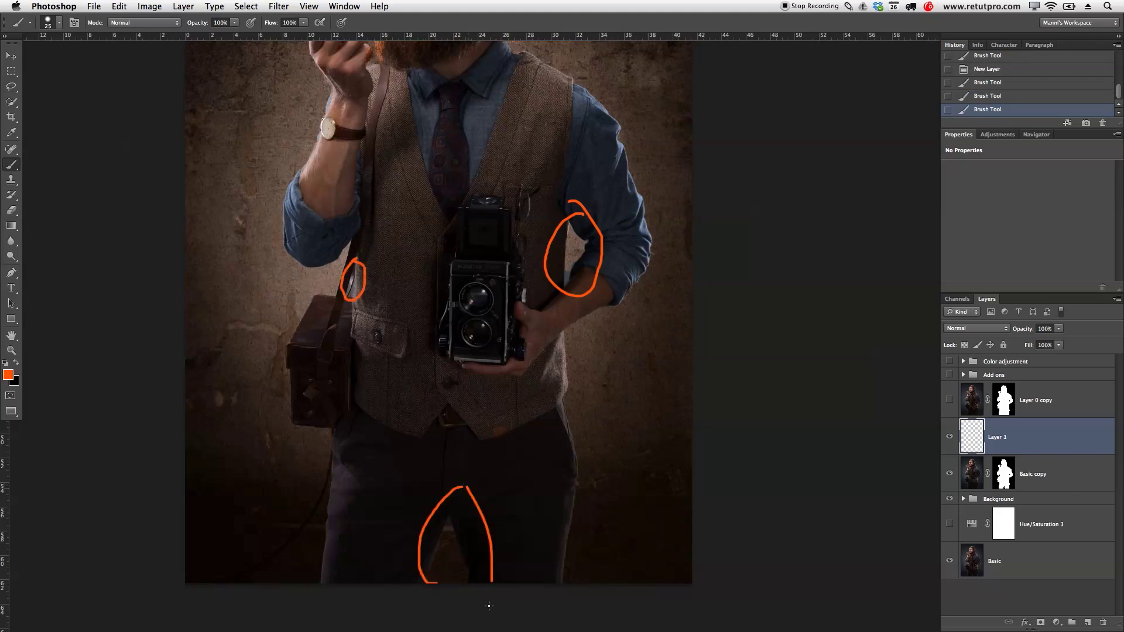
drag(524, 354, 506, 553)
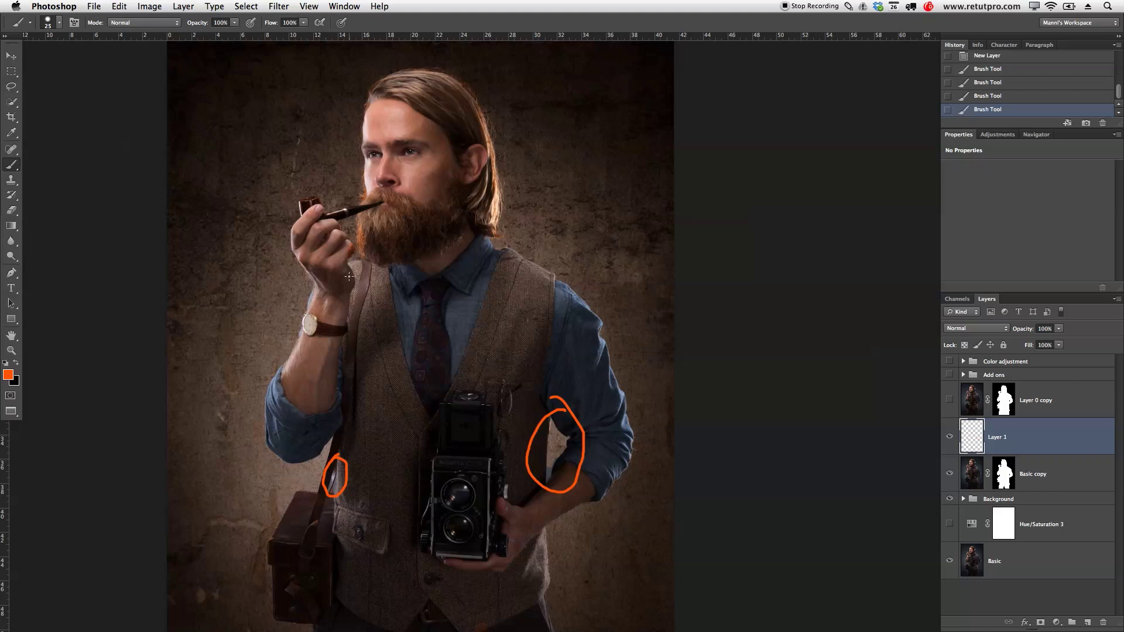
drag(354, 241, 346, 260)
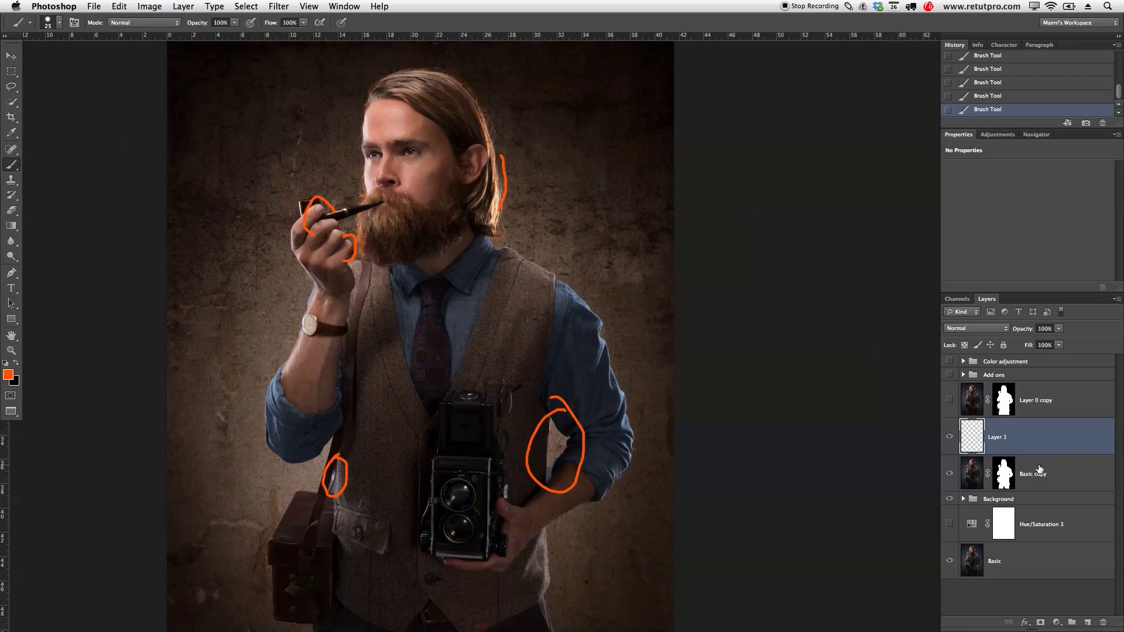
click(950, 437)
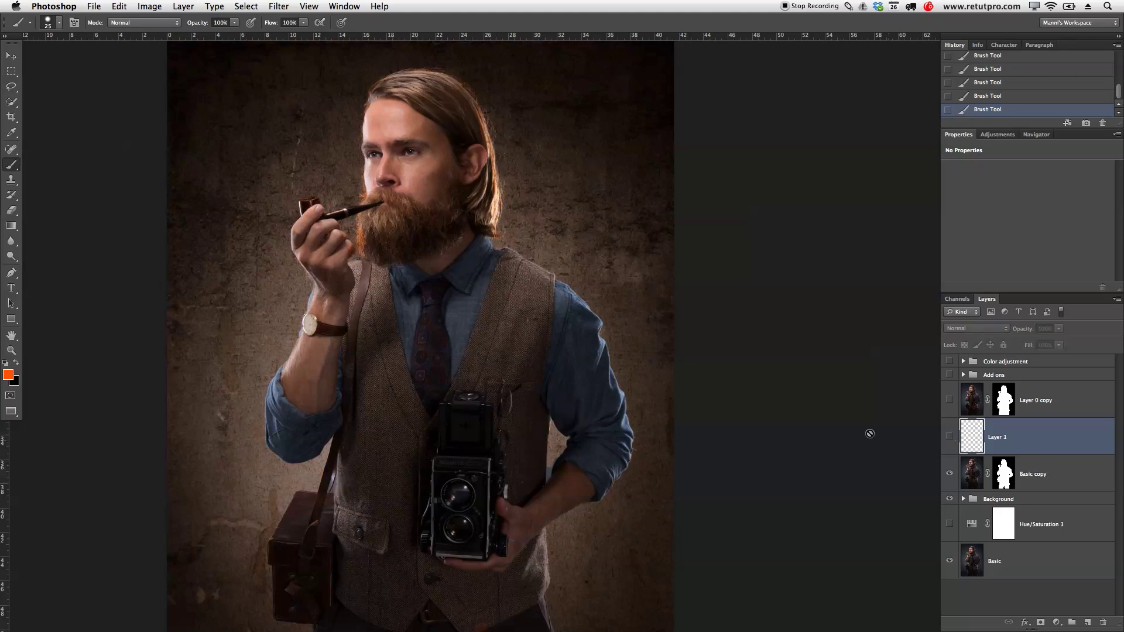
Open Refine Mask for the Basic copy layer mask, keeping the preview view On Layers and the man's head in close view
key(z)
drag(355, 187, 399, 192)
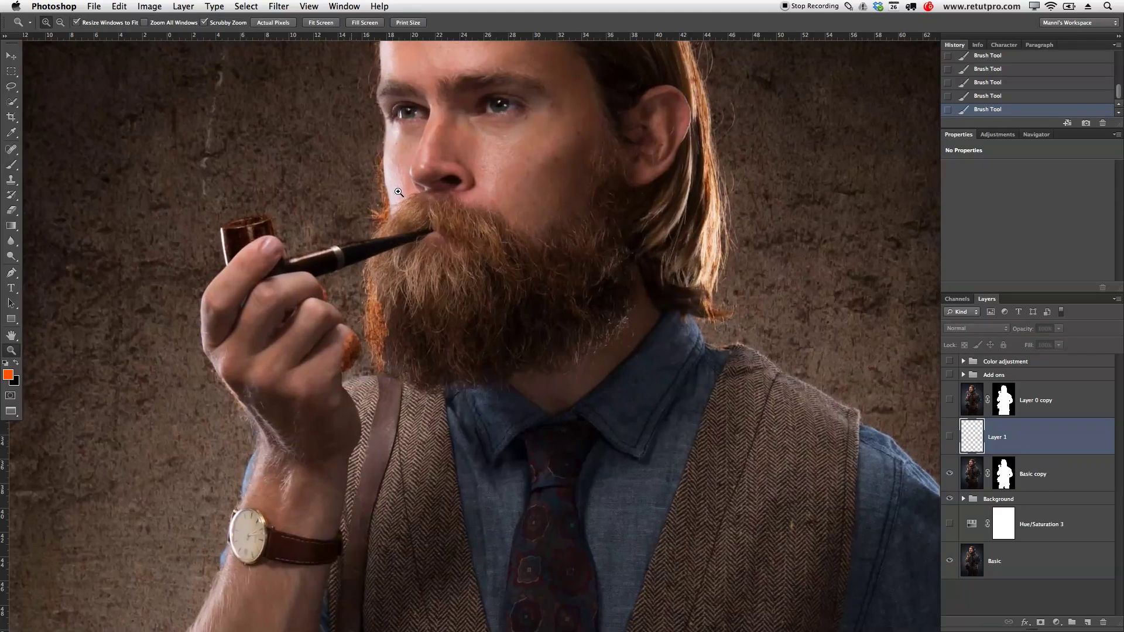
drag(609, 205, 693, 305)
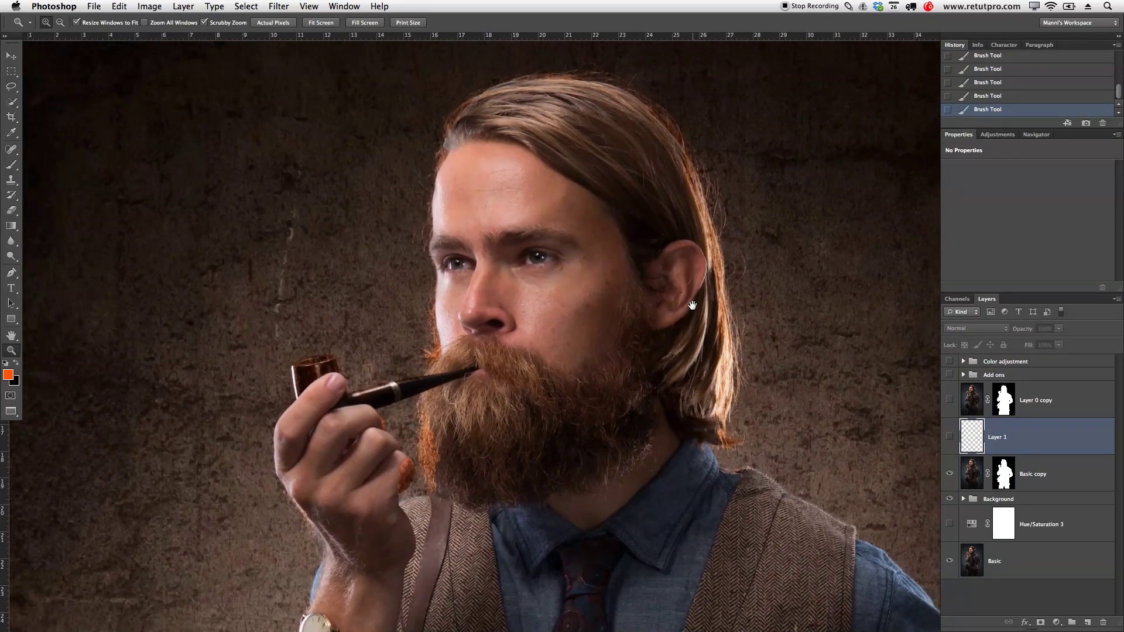
click(1005, 474)
click(974, 477)
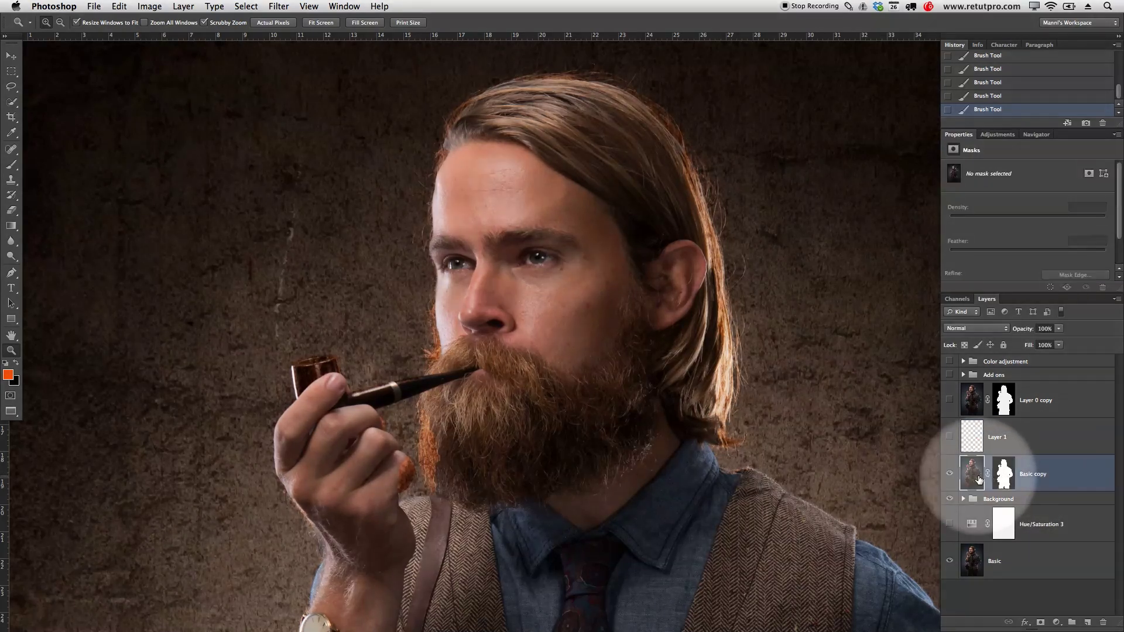
click(1004, 476)
right_click(1004, 468)
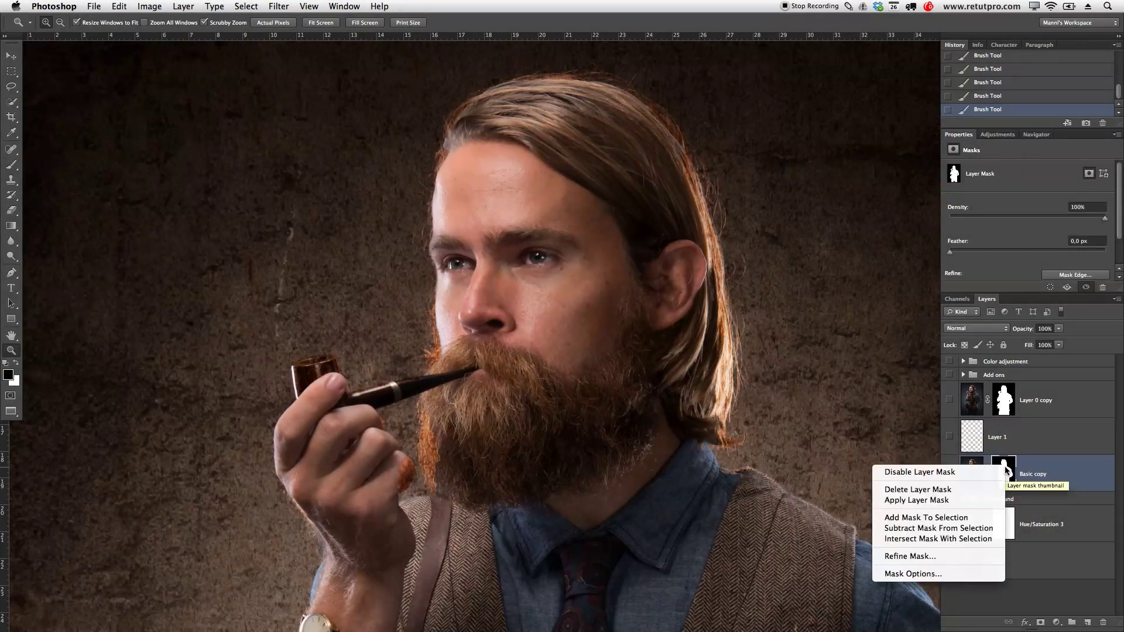
click(920, 557)
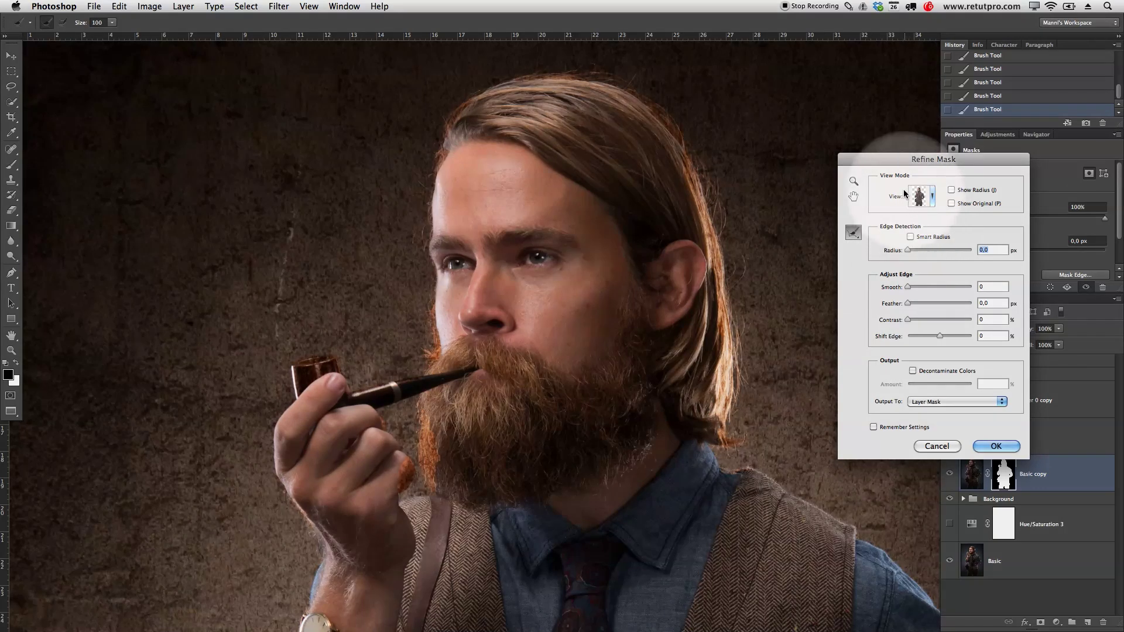
click(932, 197)
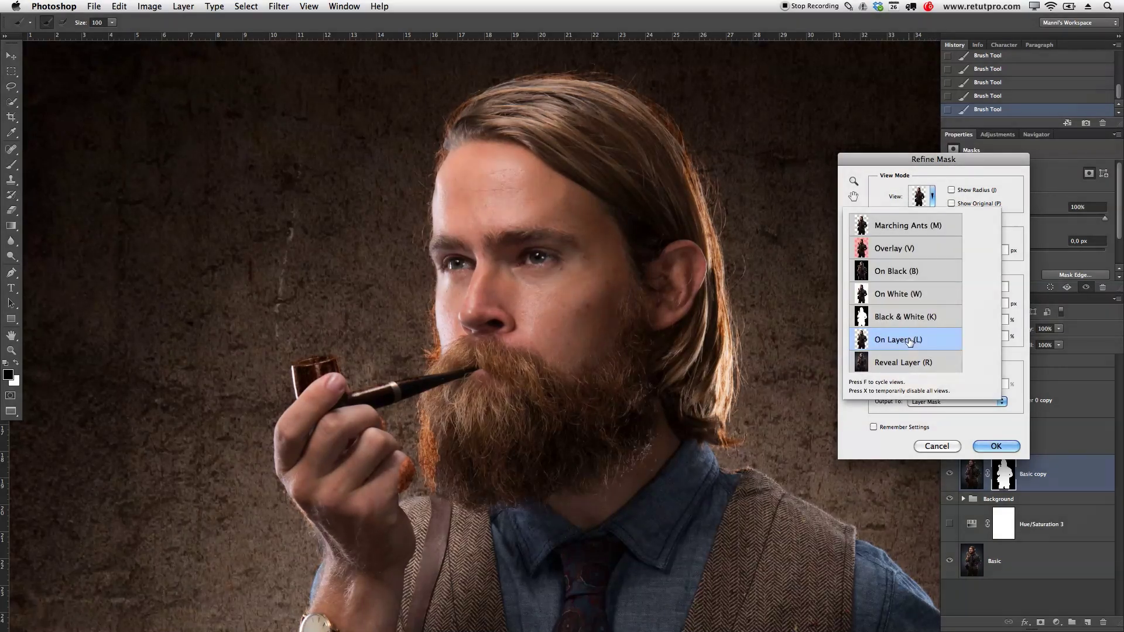
click(1018, 219)
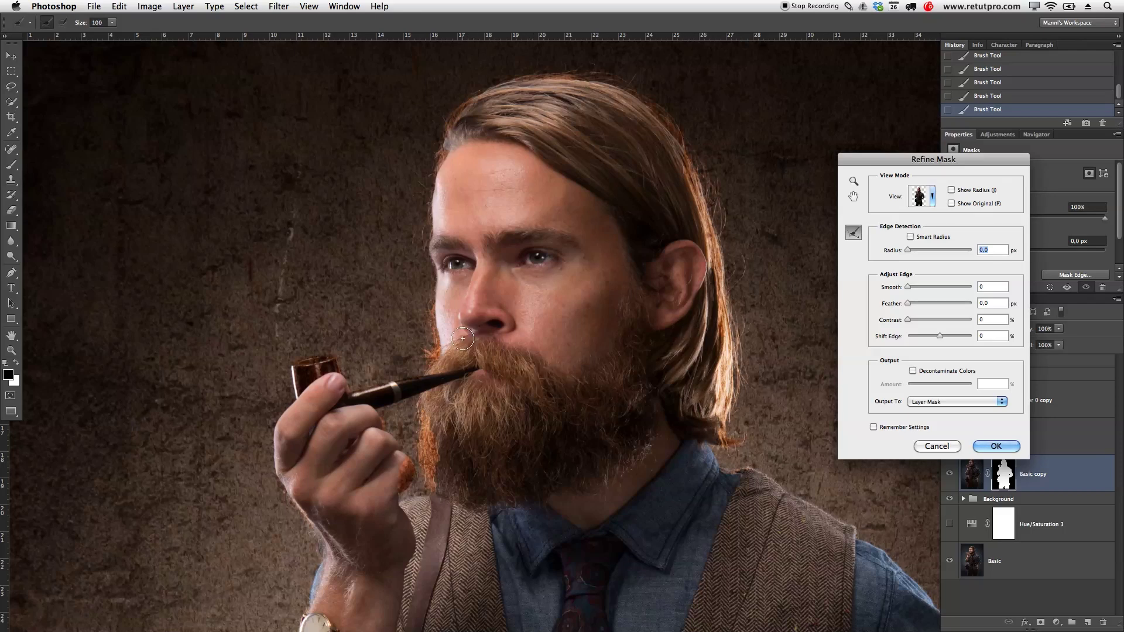
Refine the mask edge along the beard and hair with the Refine Radius brush at sizes 150 and 100, and apply it
key(bracketright)
key(bracketright)
mouse_move(424, 368)
mouse_down()
mouse_move(418, 241)
mouse_move(432, 153)
mouse_move(456, 105)
mouse_move(558, 68)
mouse_move(620, 77)
mouse_move(662, 100)
mouse_move(688, 139)
mouse_move(700, 165)
mouse_move(654, 97)
mouse_move(714, 203)
mouse_move(736, 319)
mouse_move(756, 350)
mouse_move(747, 327)
mouse_move(748, 394)
mouse_move(737, 438)
mouse_move(721, 448)
mouse_move(854, 518)
mouse_up()
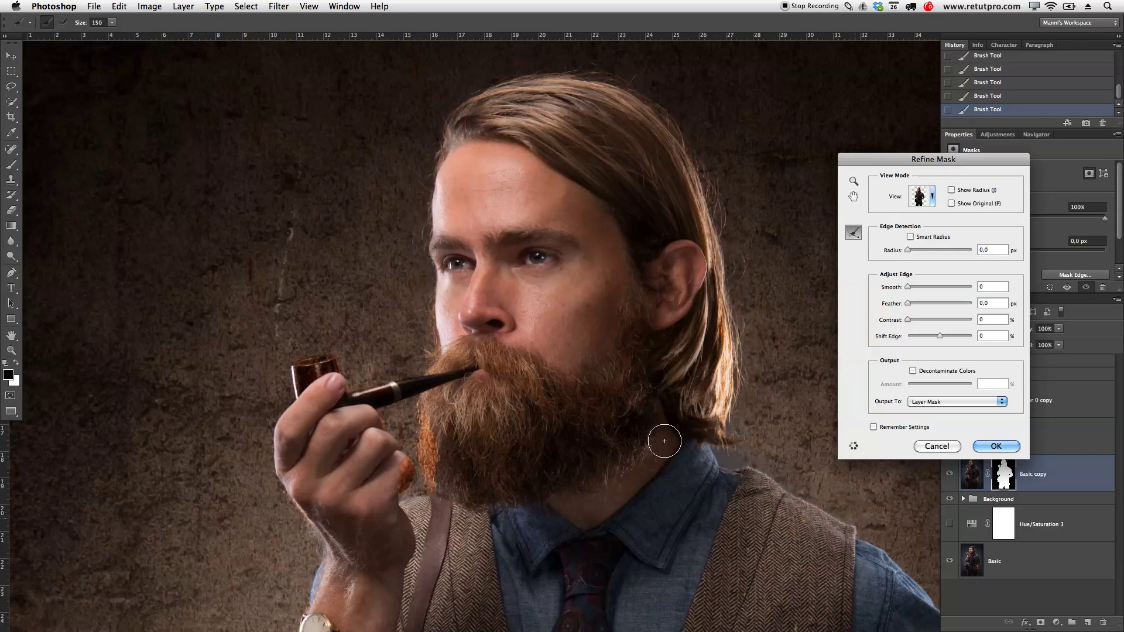
key(bracketleft)
key(bracketleft)
mouse_move(418, 403)
mouse_down()
mouse_move(432, 484)
mouse_move(419, 402)
mouse_move(425, 410)
mouse_up()
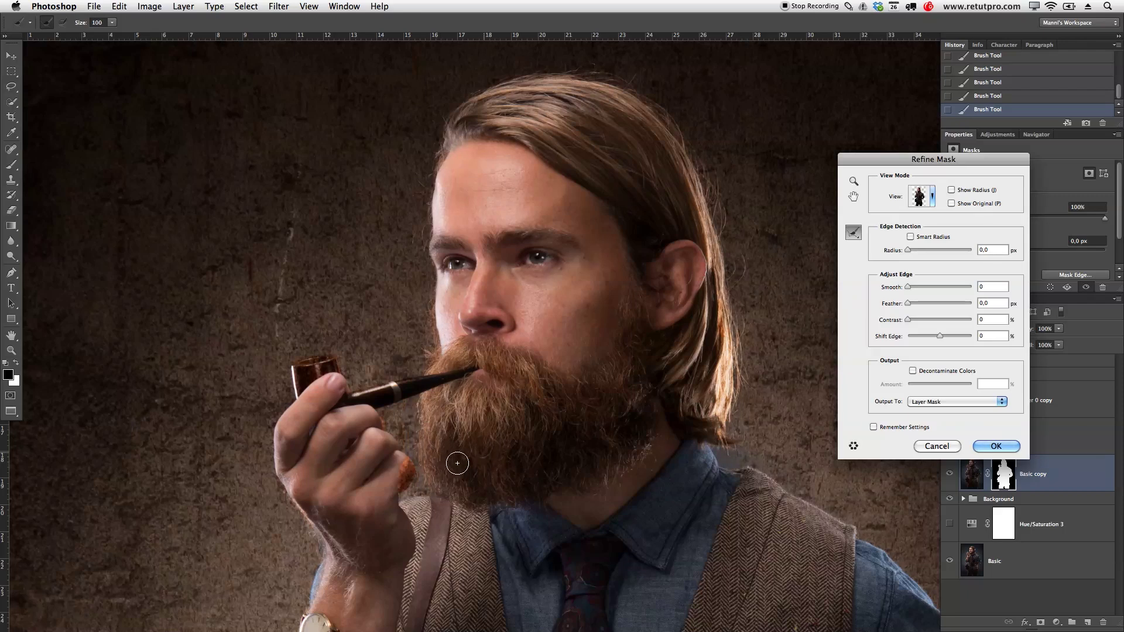
click(1006, 449)
Restore the little finger beside the beard by painting white on the Basic copy mask with a 25 px brush
key(z)
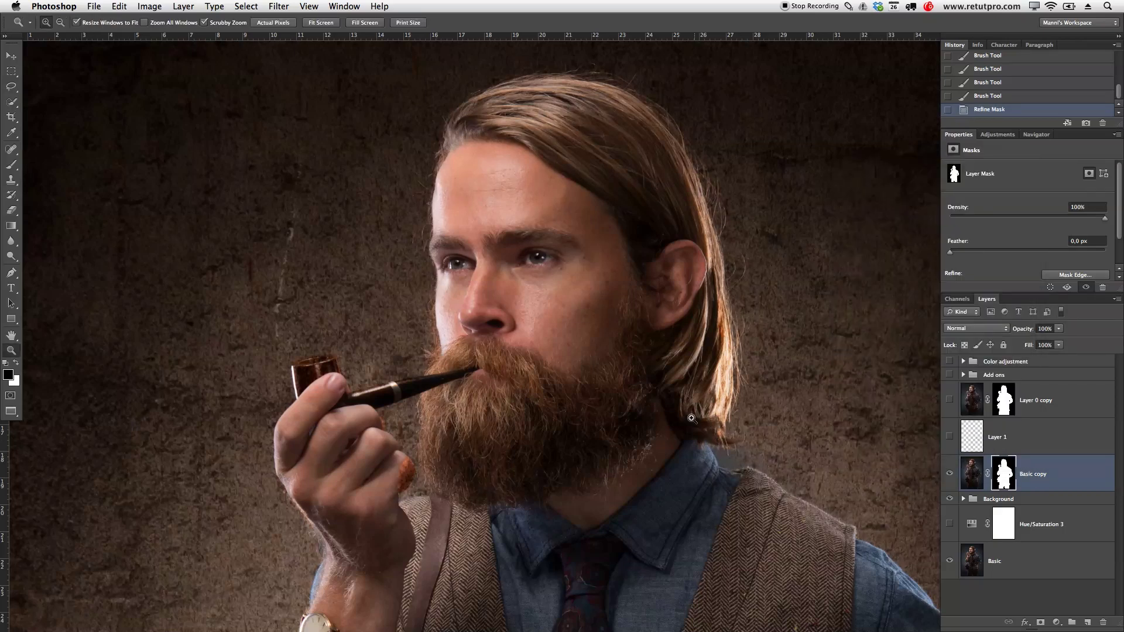
drag(403, 480, 476, 497)
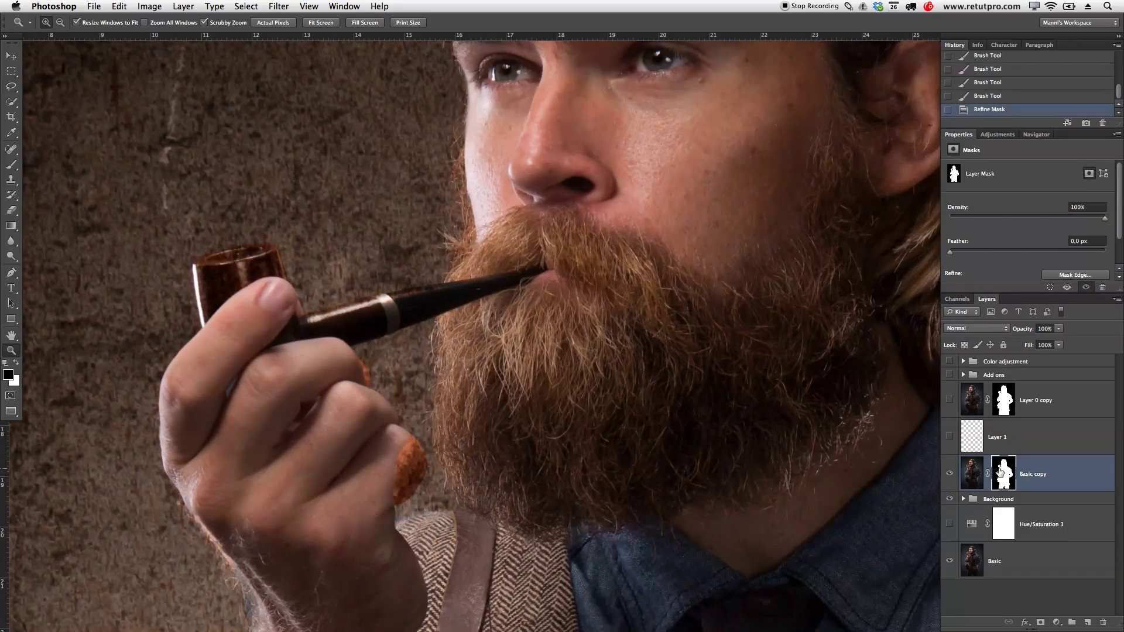
key(b)
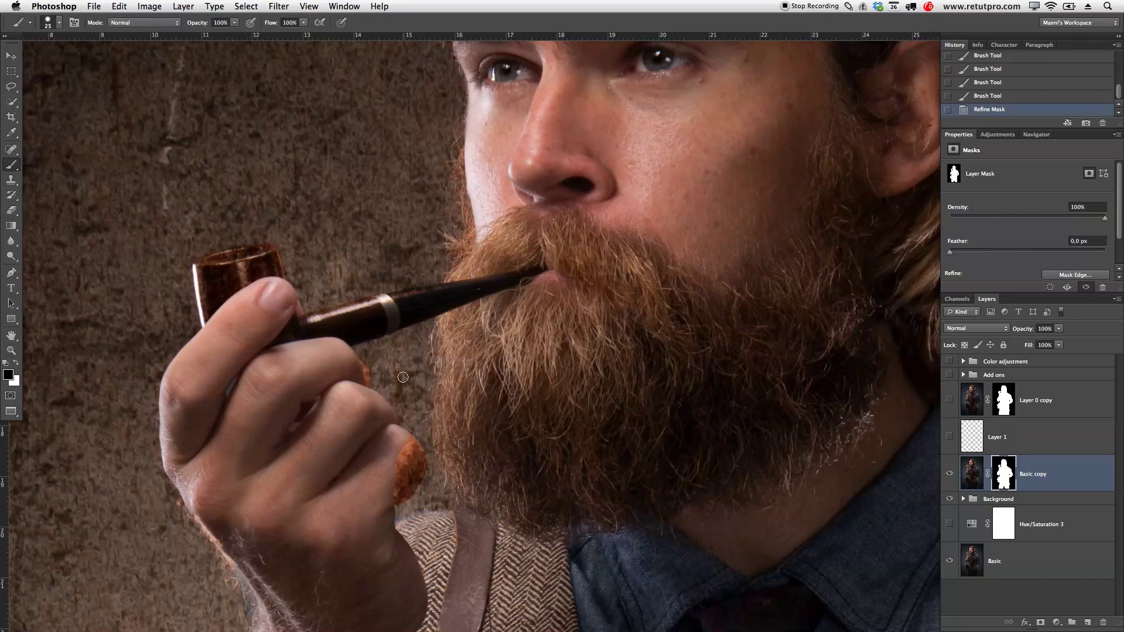
click(395, 460)
key(x)
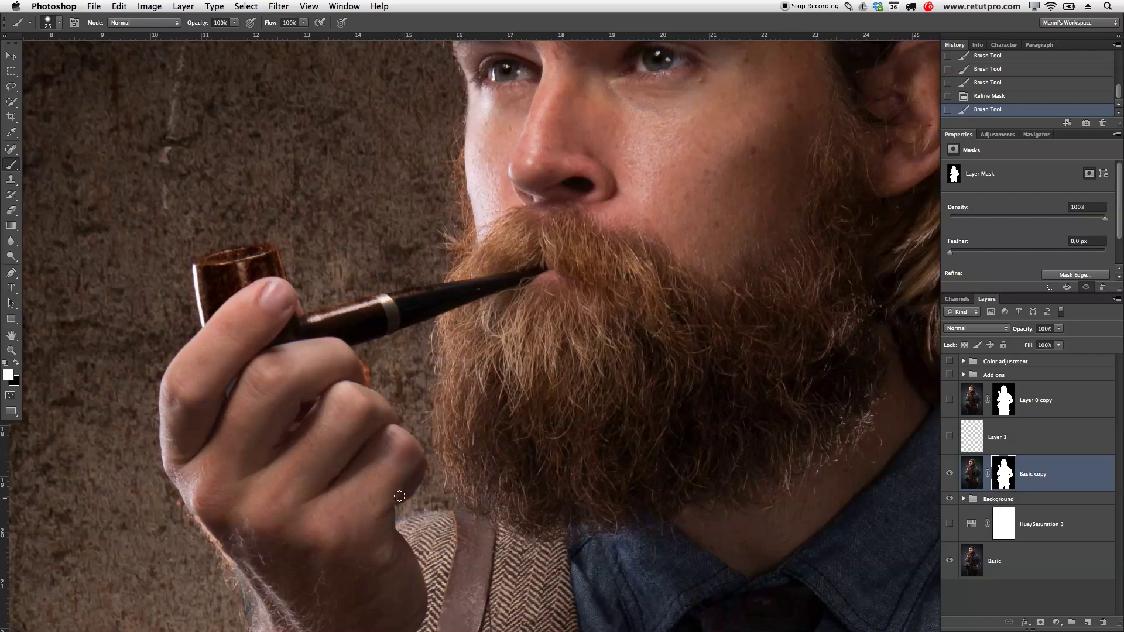
click(407, 489)
Touch up the little finger's outline on the mask with a 10 px brush, using white along the finger and black outside it
key(z)
drag(407, 489, 445, 495)
key(b)
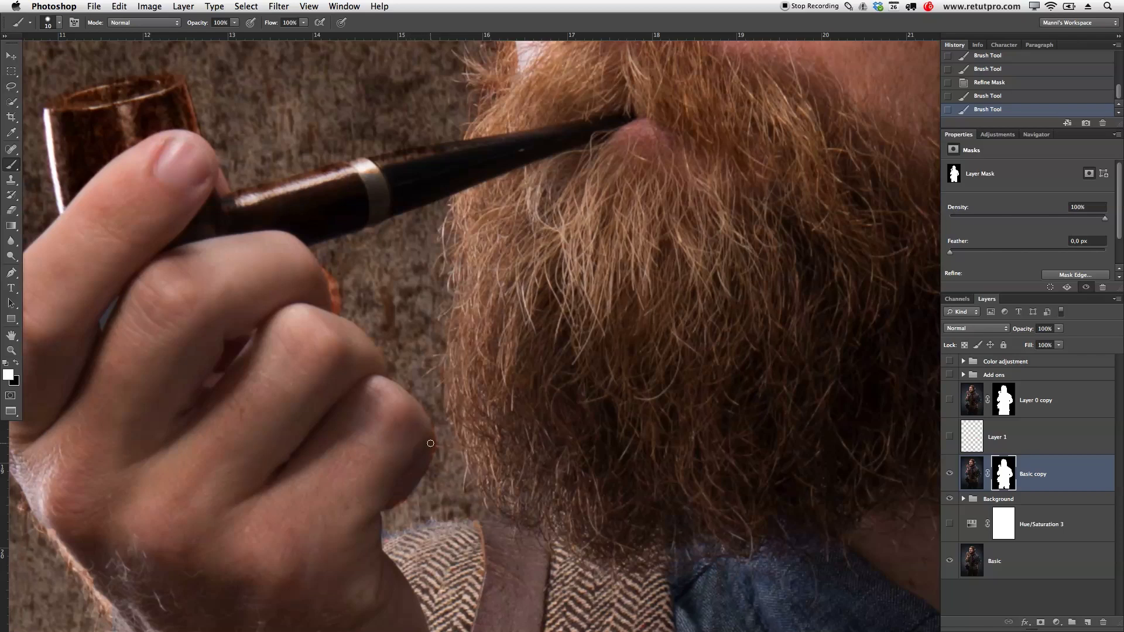
drag(405, 495, 390, 501)
key(x)
drag(438, 425, 438, 424)
Examine the cutout's edges around the beard, face, forehead and hairline up close
key(space)
drag(522, 404, 424, 472)
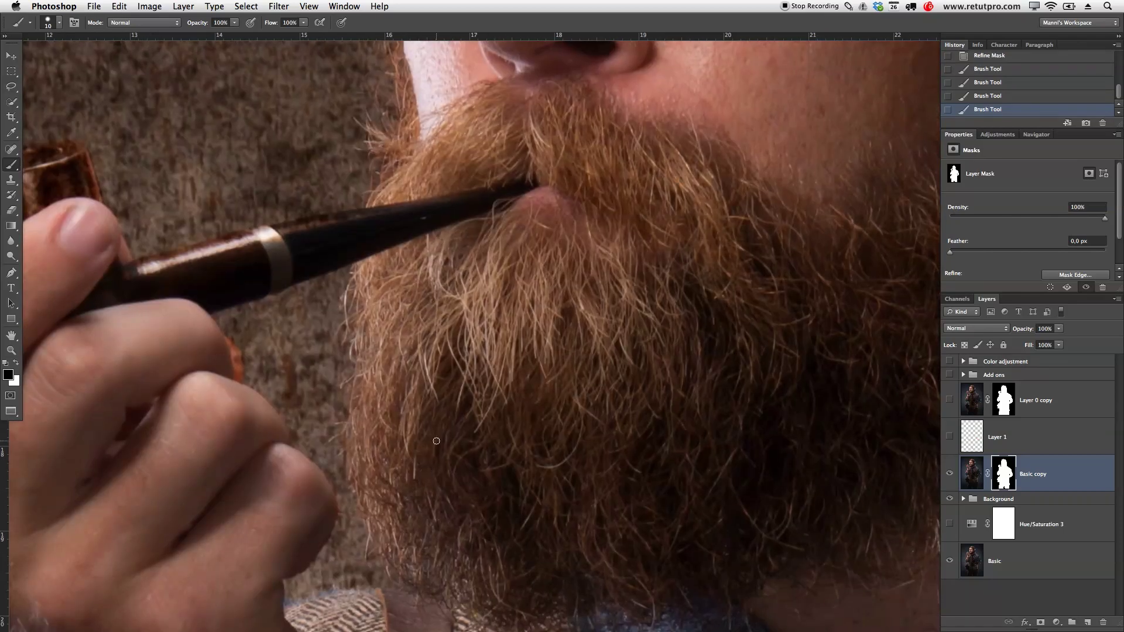
key(super+space)
drag(501, 411, 447, 494)
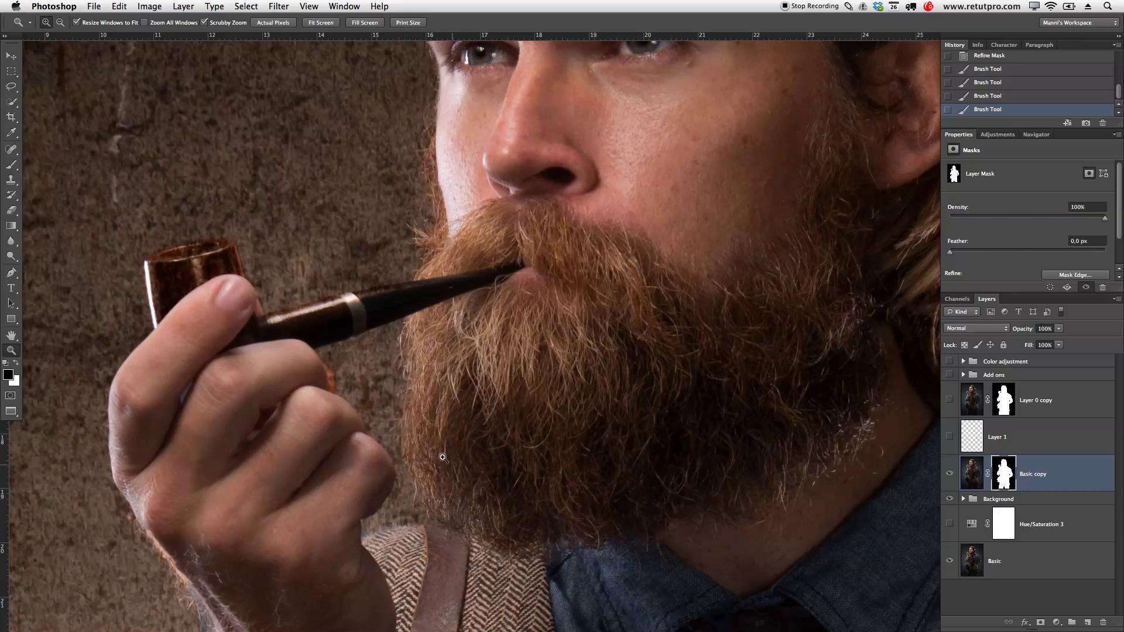
drag(538, 300, 539, 497)
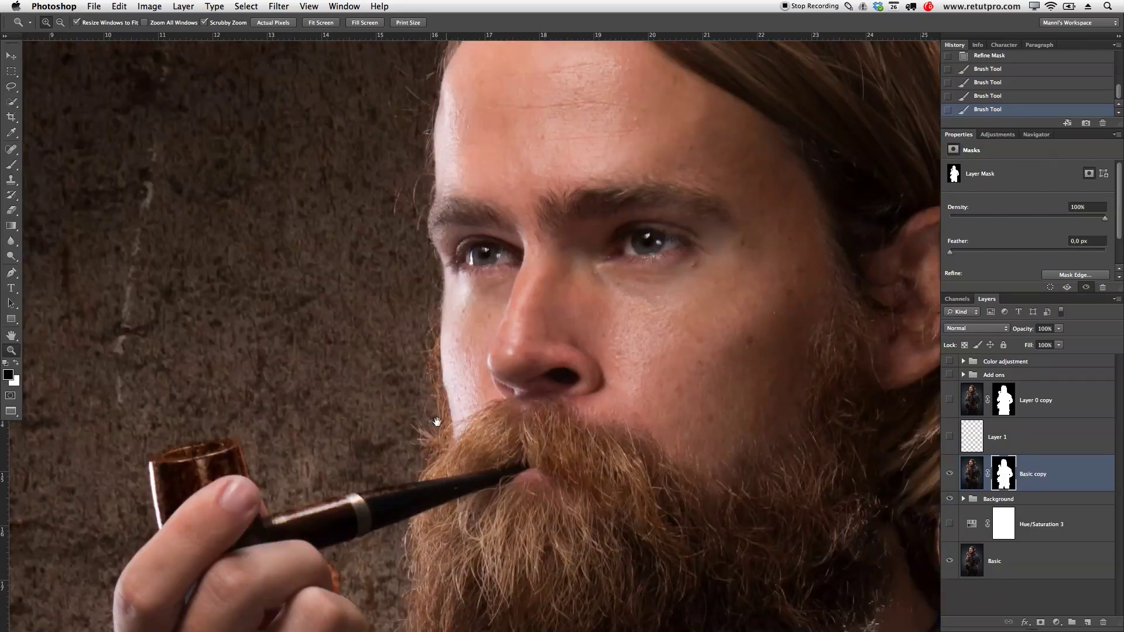
drag(460, 148, 461, 369)
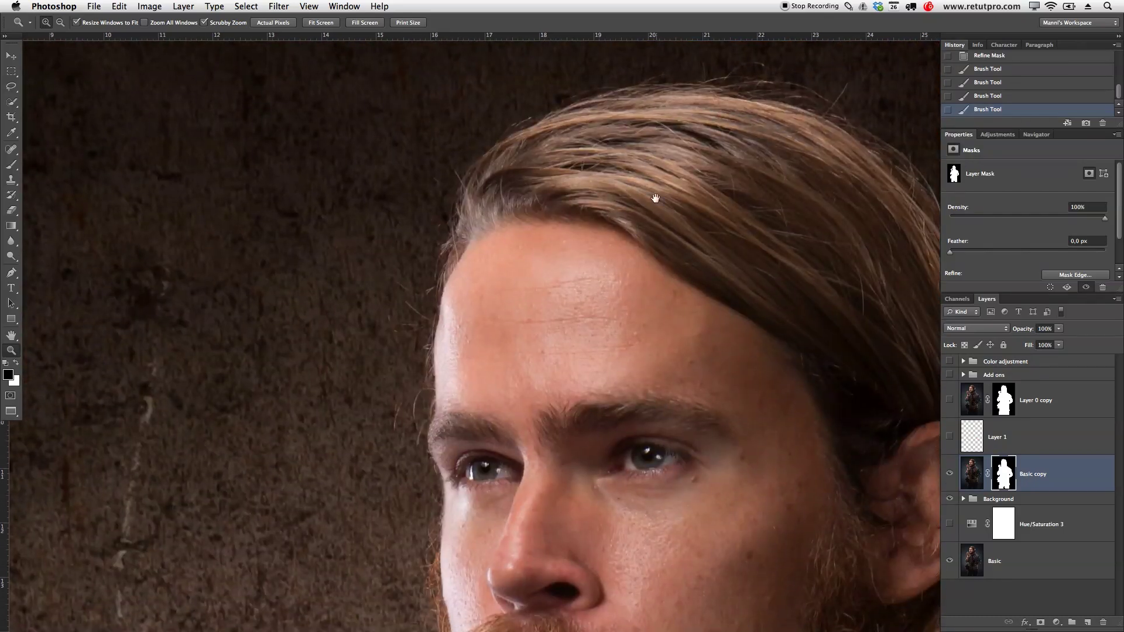
drag(618, 294, 607, 137)
scroll(606, 137, down, 5)
key(b)
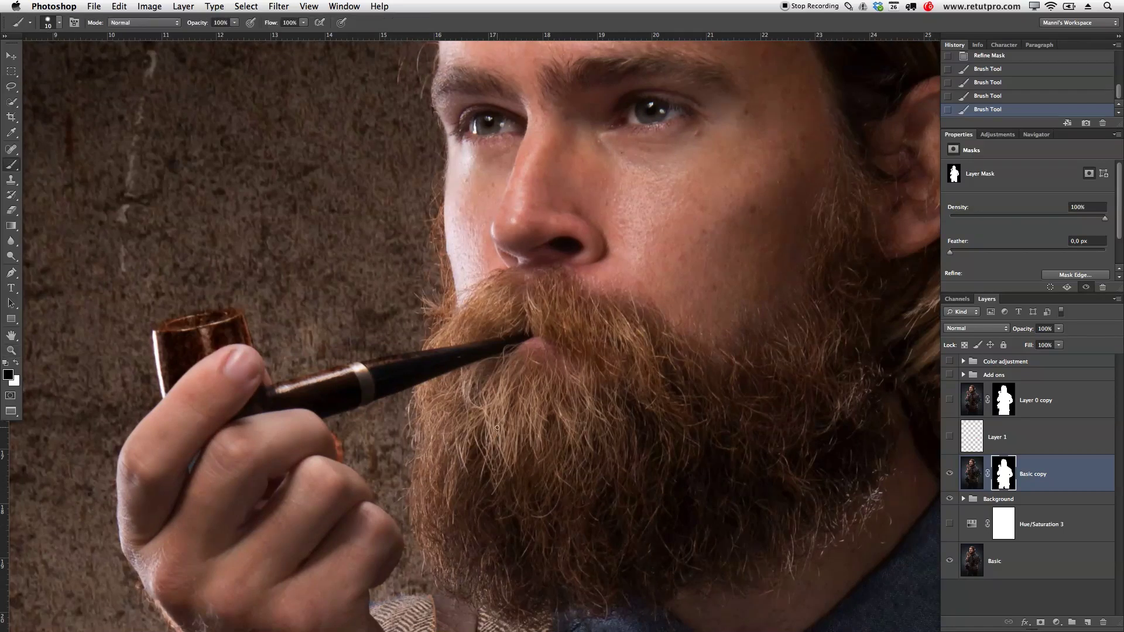
drag(478, 525, 485, 371)
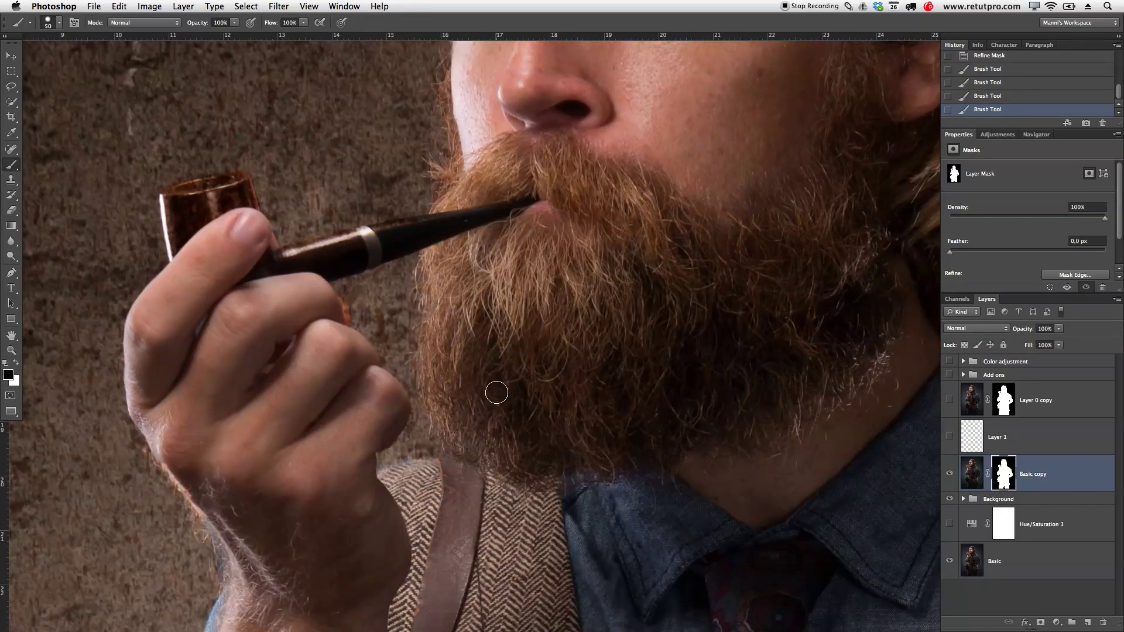
Set the mask brush to 90 px at 50% opacity
mouse_move(496, 393)
mouse_down()
mouse_move(539, 403)
mouse_move(549, 230)
mouse_move(545, 328)
mouse_up()
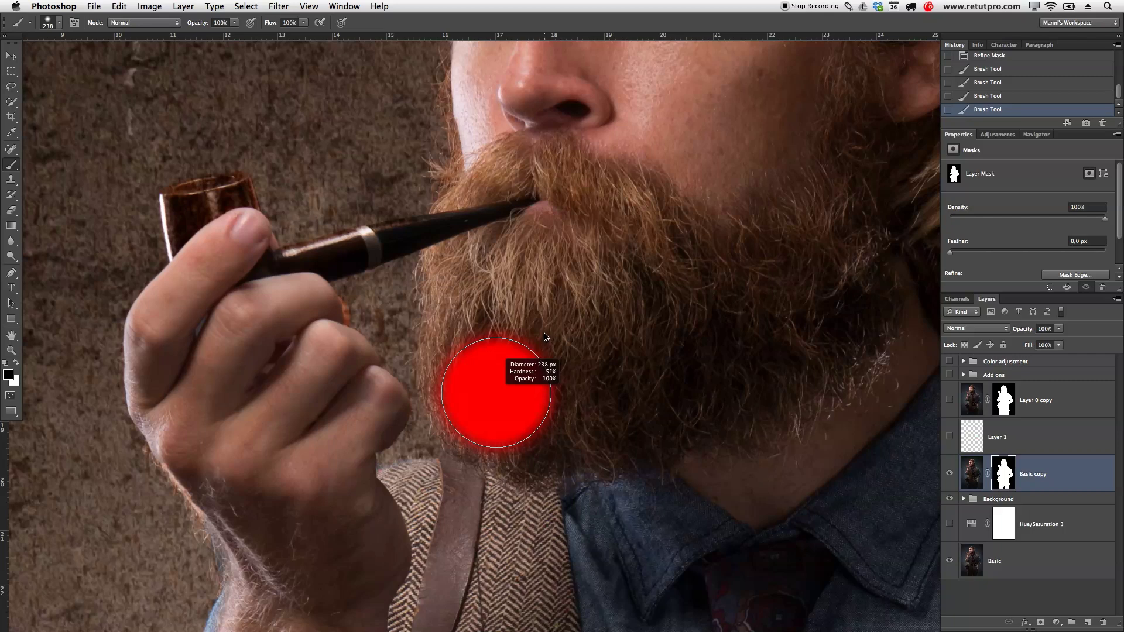
drag(544, 336, 542, 337)
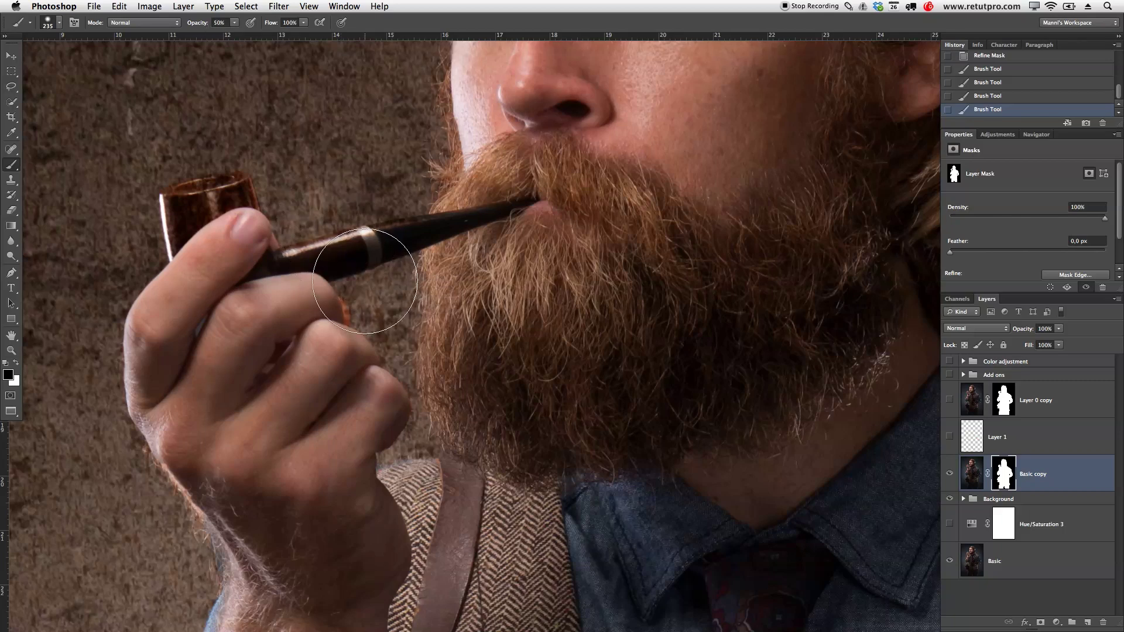
key(bracketleft)
key(bracketleft)
key(bracketleft)
key(bracketleft)
key(bracketleft)
key(bracketleft)
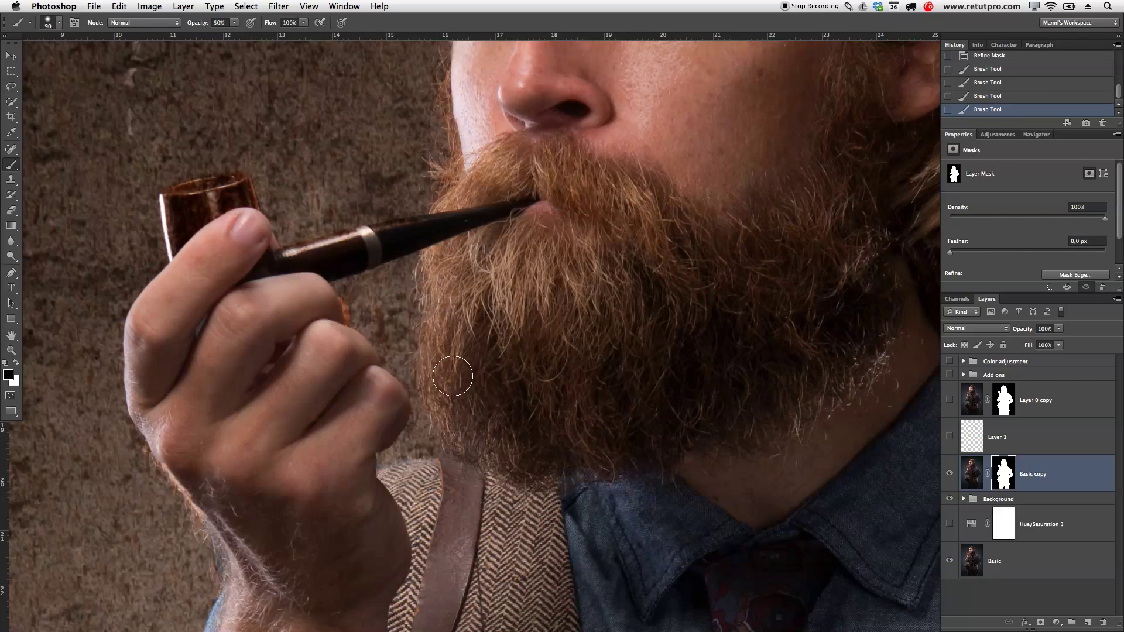
Try a black stroke on the beard's mask, undo it, and paint white inside the beard near its outer edge
drag(462, 381, 458, 353)
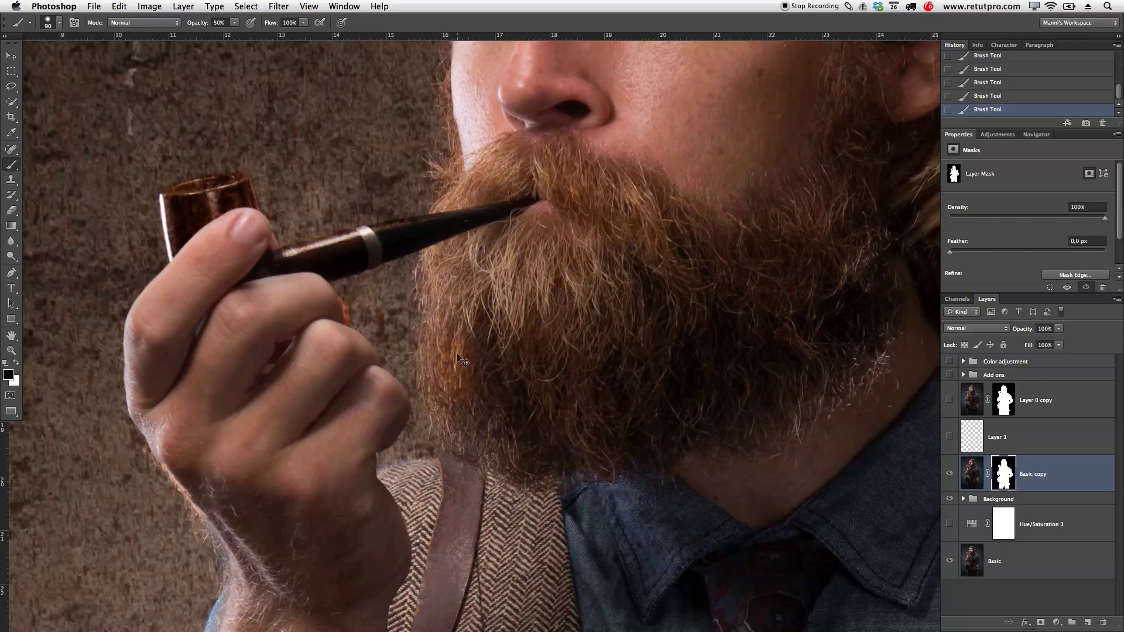
key(super+z)
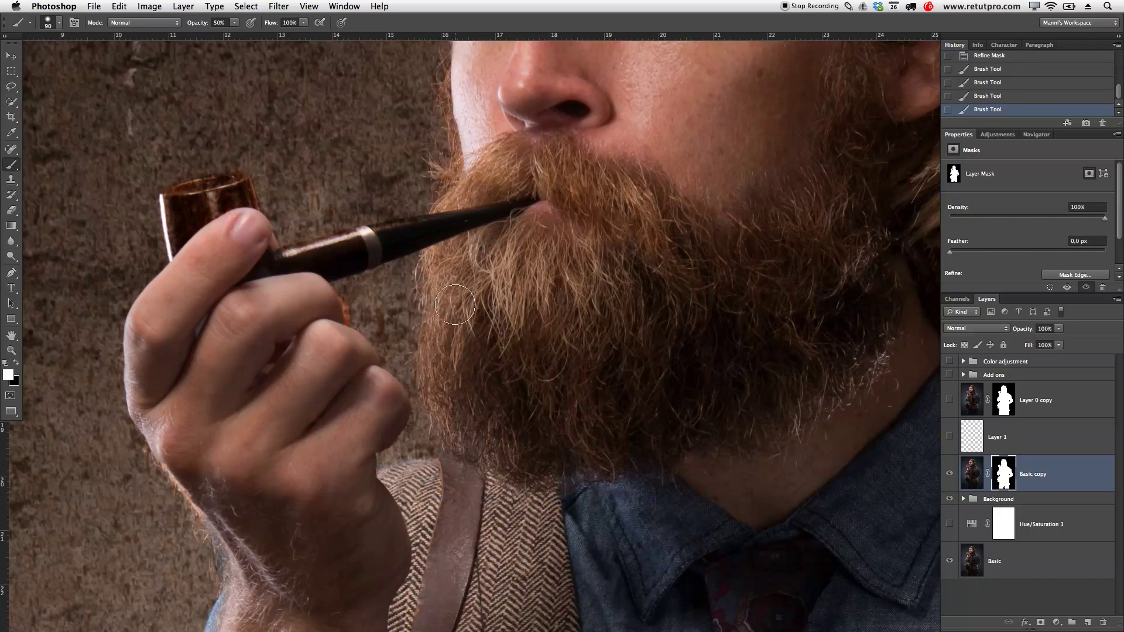
drag(481, 428, 475, 415)
Examine the mask around the face, the beard's far side and the hair behind the ear up to the crown
drag(618, 209, 607, 454)
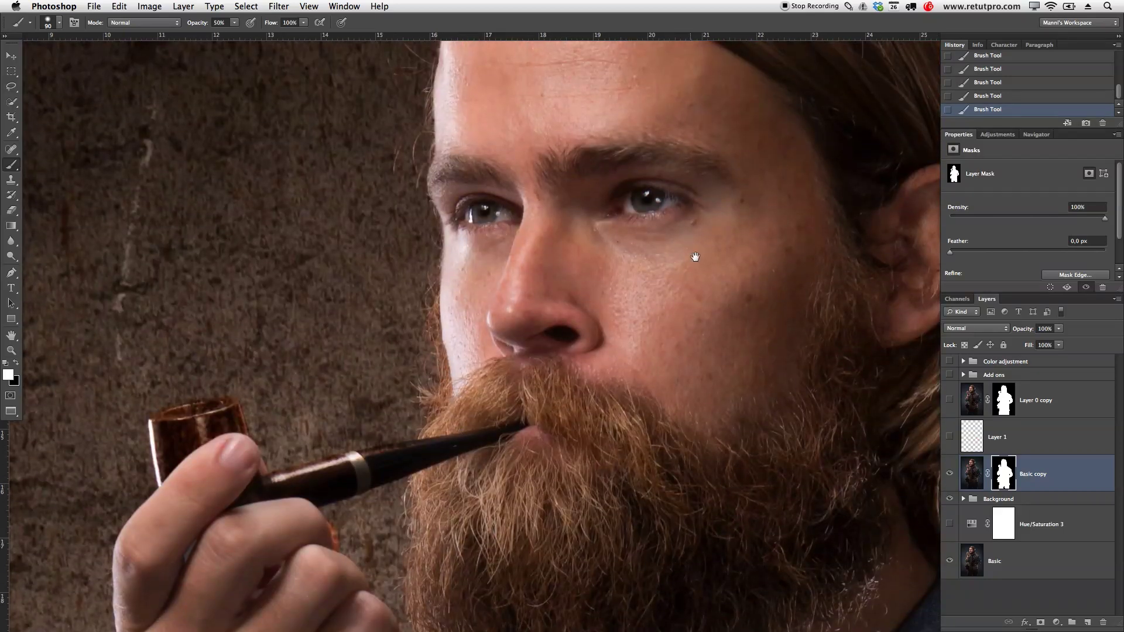
drag(695, 257, 499, 291)
drag(622, 443, 537, 293)
drag(671, 445, 603, 416)
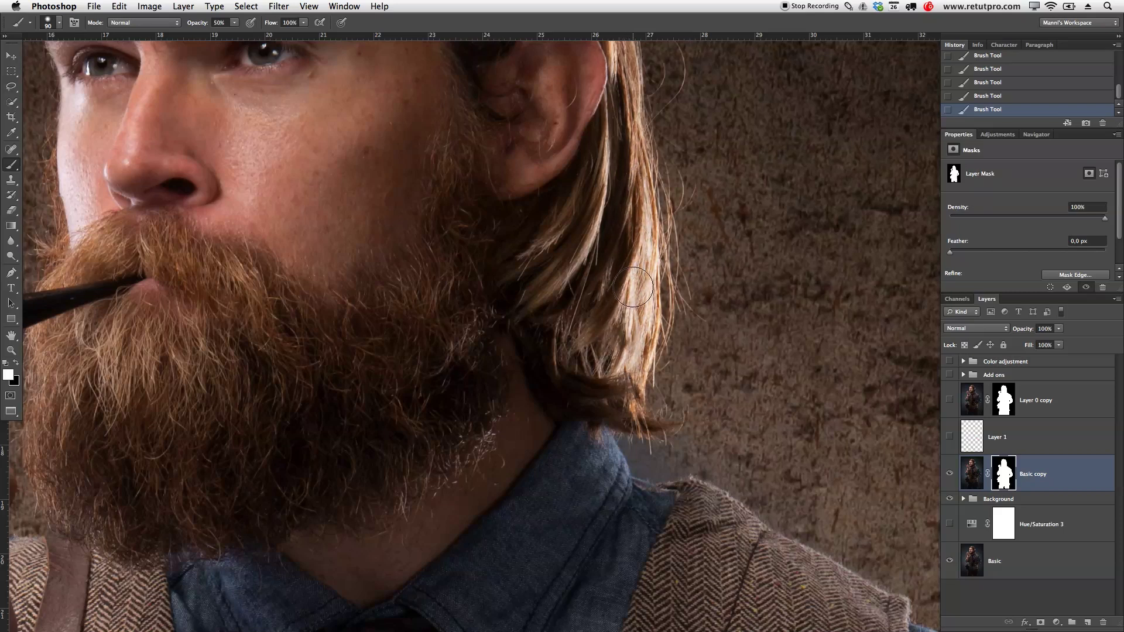
drag(621, 285, 597, 467)
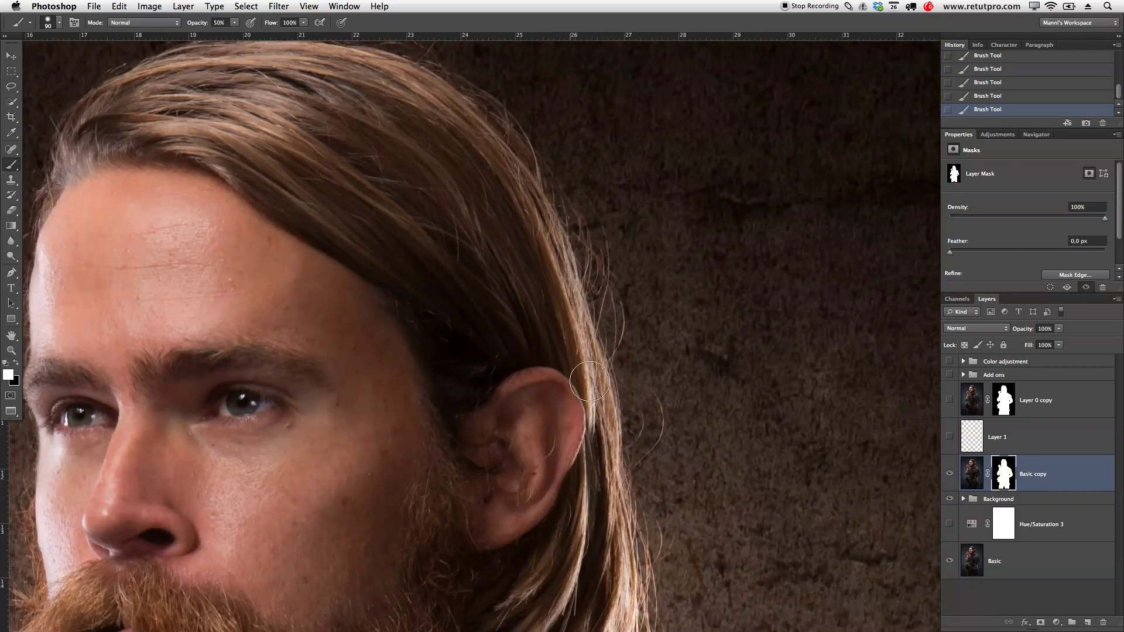
drag(557, 395, 574, 506)
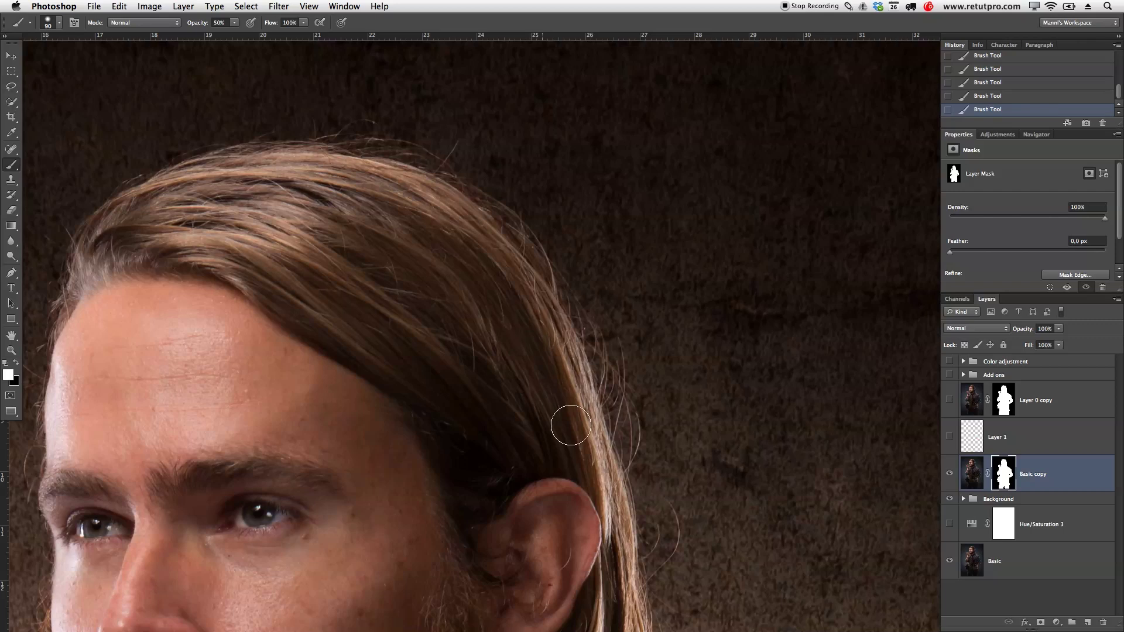
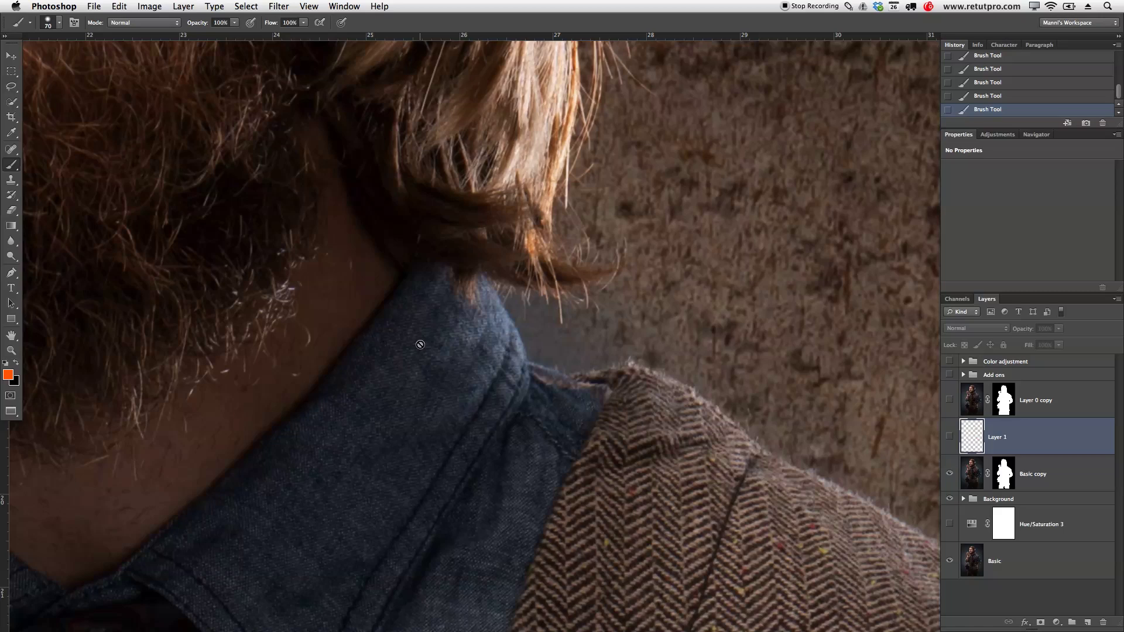
Paint white with a 30 px brush on the Basic copy layer's mask along the outer hair strands above the collar
click(1009, 479)
key(d)
key(bracketleft)
key(bracketleft)
key(bracketleft)
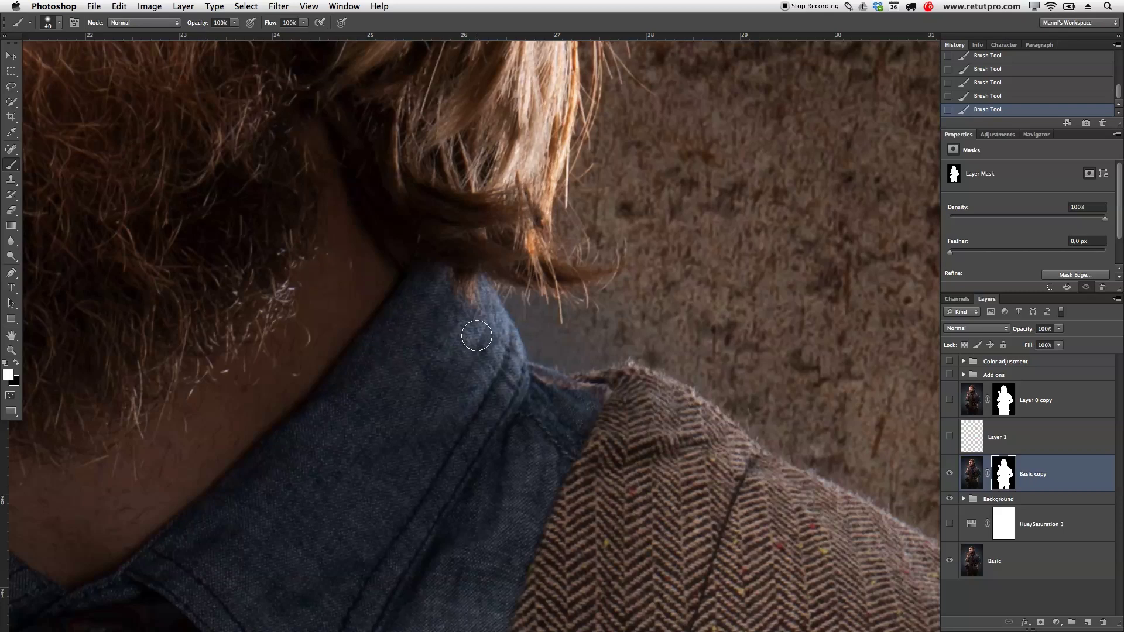
key(bracketleft)
key(bracketleft)
key(bracketleft)
drag(555, 143, 570, 50)
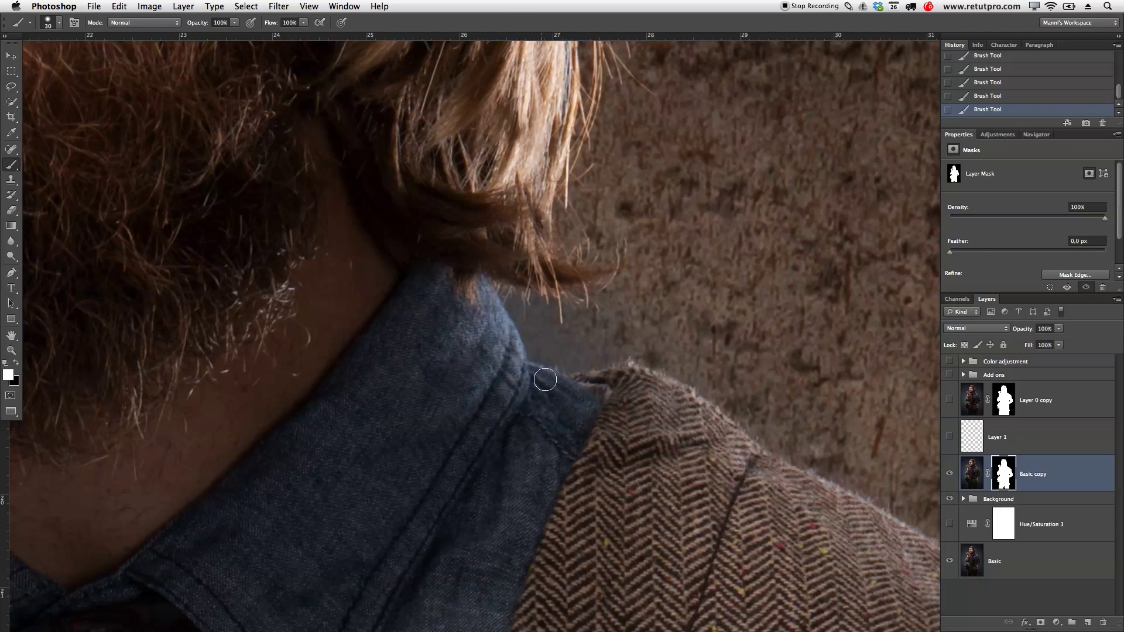
Paint black at 30% opacity with a 74 px brush on the mask between the hair tips and the shoulder
drag(566, 339, 587, 335)
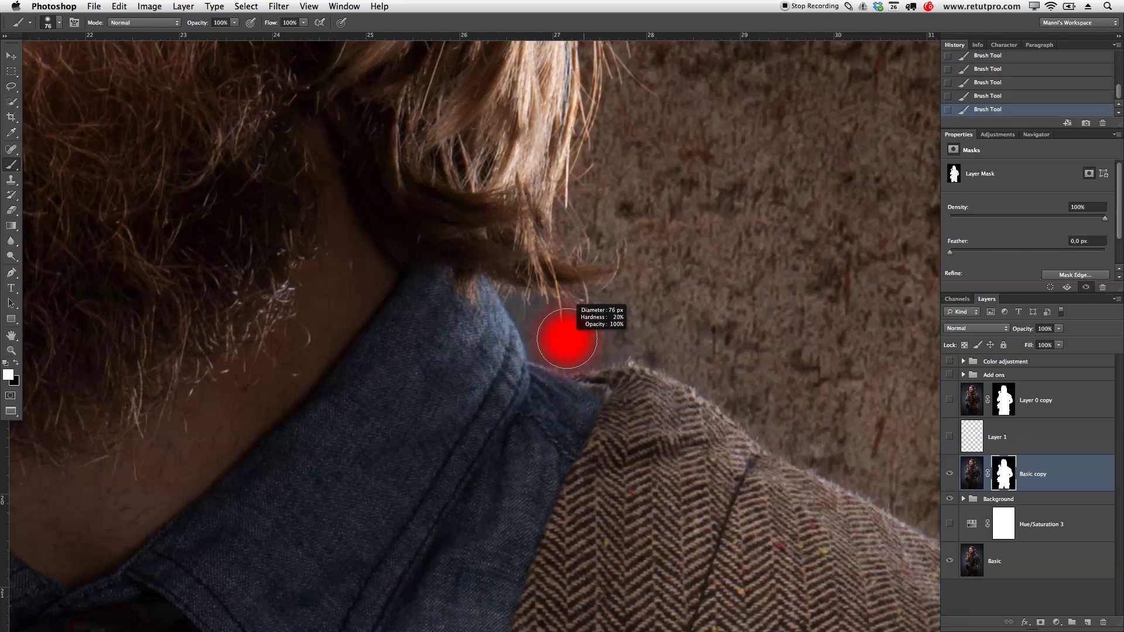
drag(567, 338, 565, 338)
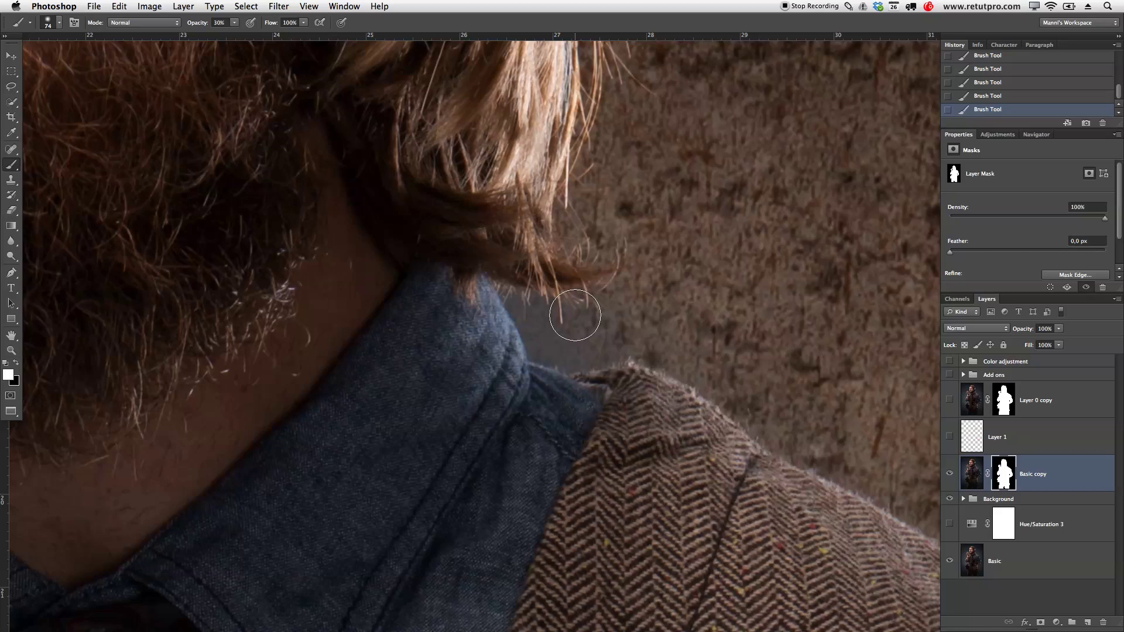
key(x)
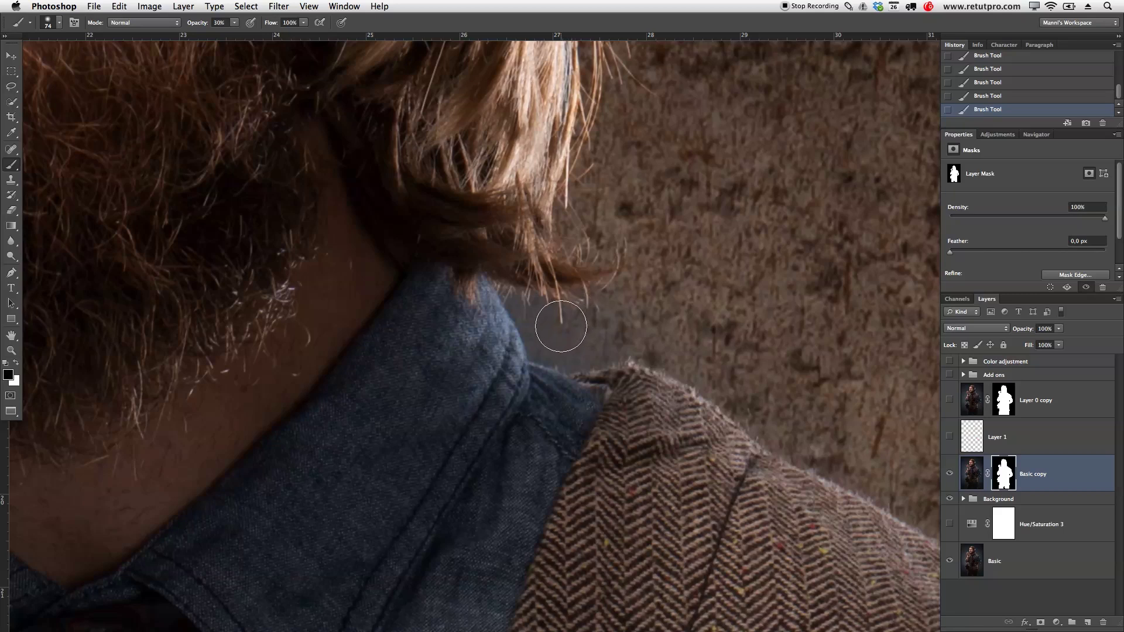
mouse_move(568, 329)
mouse_down()
mouse_move(567, 343)
mouse_move(608, 332)
mouse_up()
Reduce the brush to 40 px and fade the leftover studio backdrop in the mask between the hair tips and shirt collar
key([)
key(bracketleft)
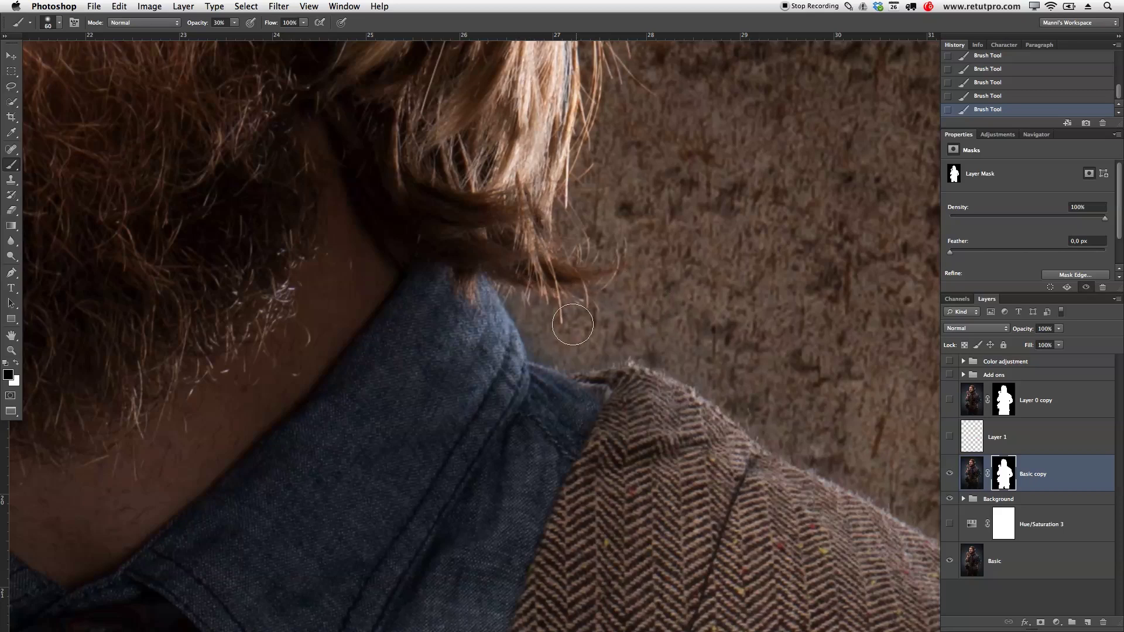
key(bracketleft)
key(bracketleft)
key(bracketleft)
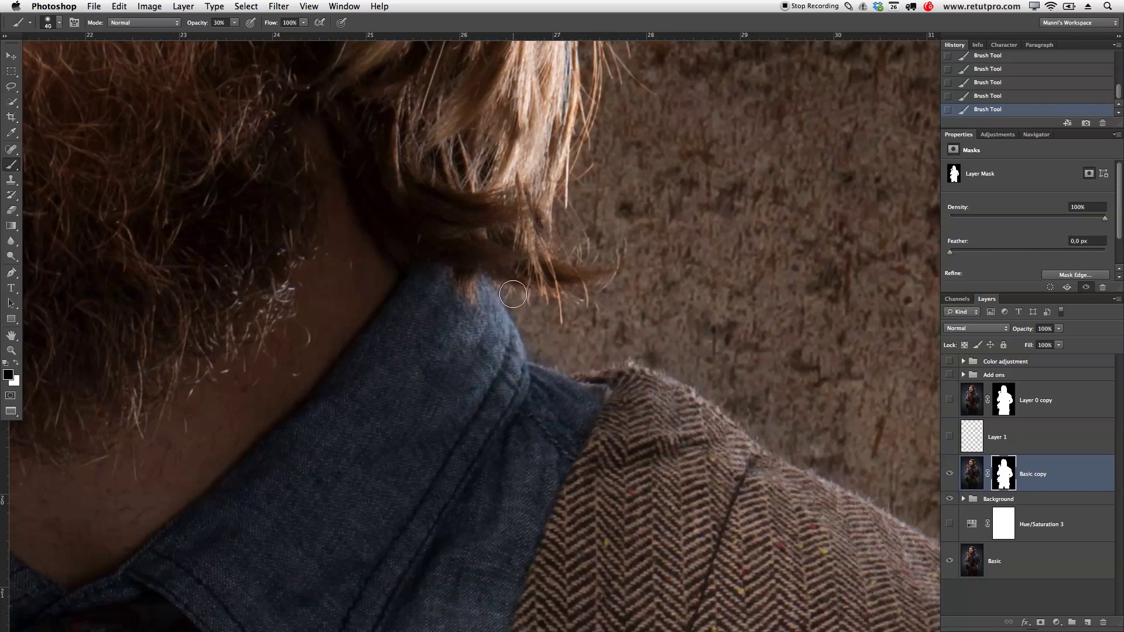
key(bracketright)
key(bracketright)
key(bracketright)
key(bracketleft)
key(bracketright)
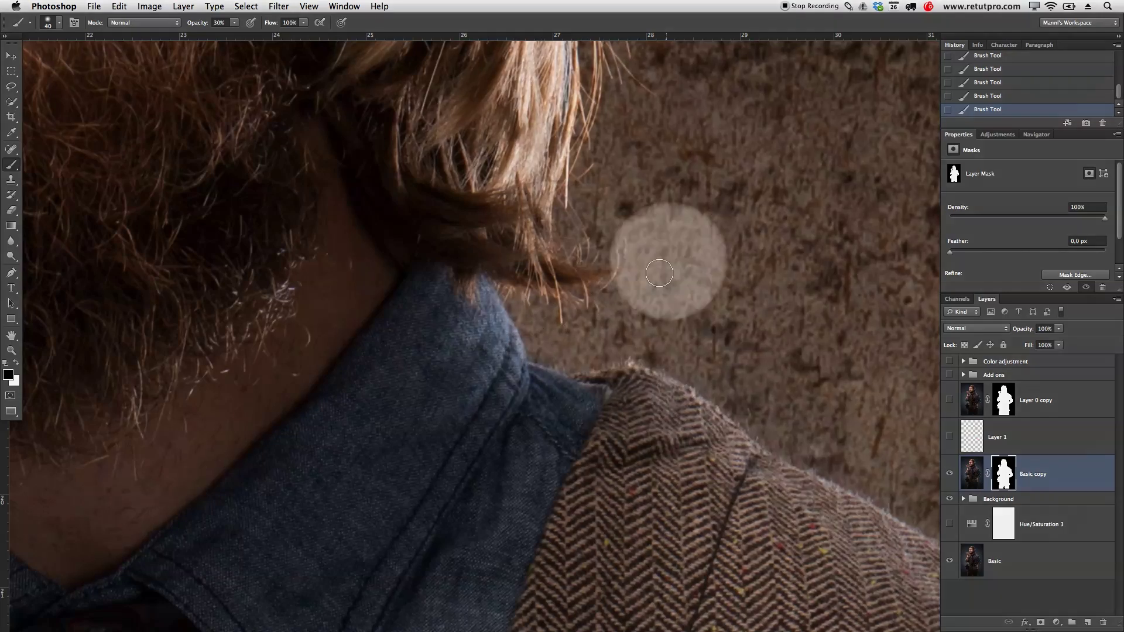
Examine the cutout around the pipe, hand, beard and collar against the textured background
key(space)
drag(530, 285, 849, 334)
drag(304, 276, 395, 305)
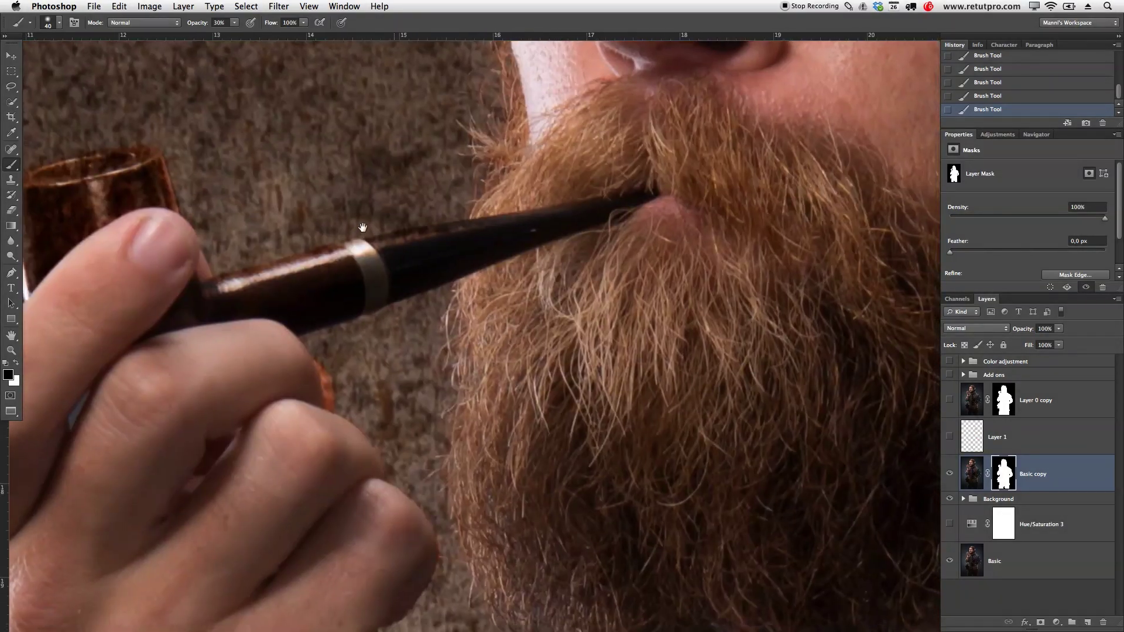
scroll(362, 227, down, 5)
key(z)
drag(522, 380, 488, 382)
key(space)
drag(696, 378, 606, 356)
key(space)
drag(696, 323, 657, 335)
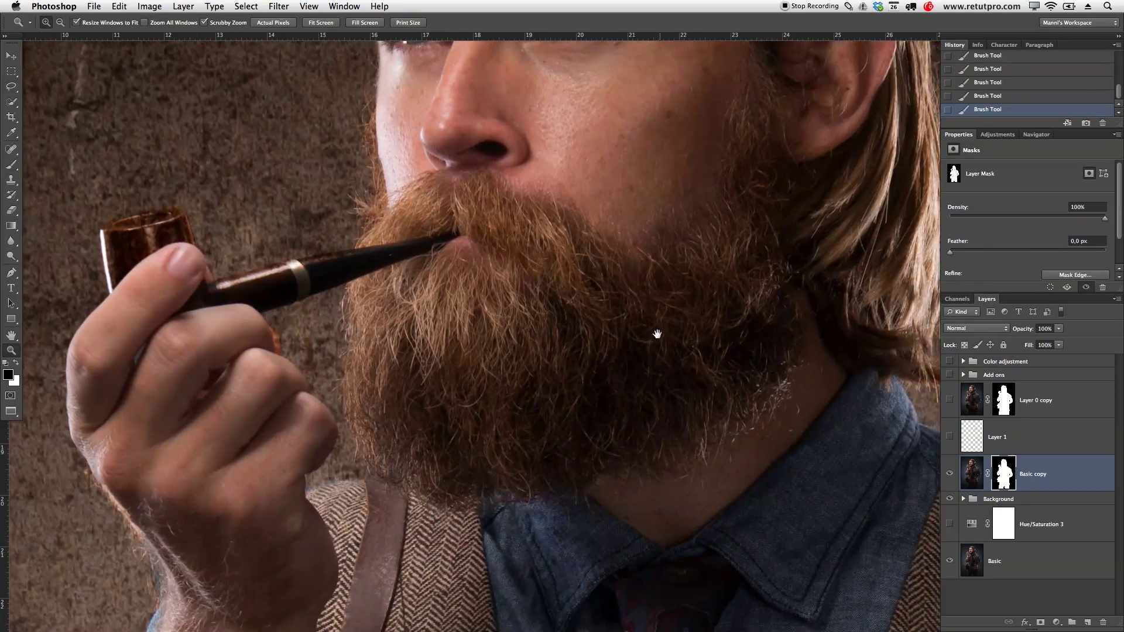
scroll(632, 328, right, 3)
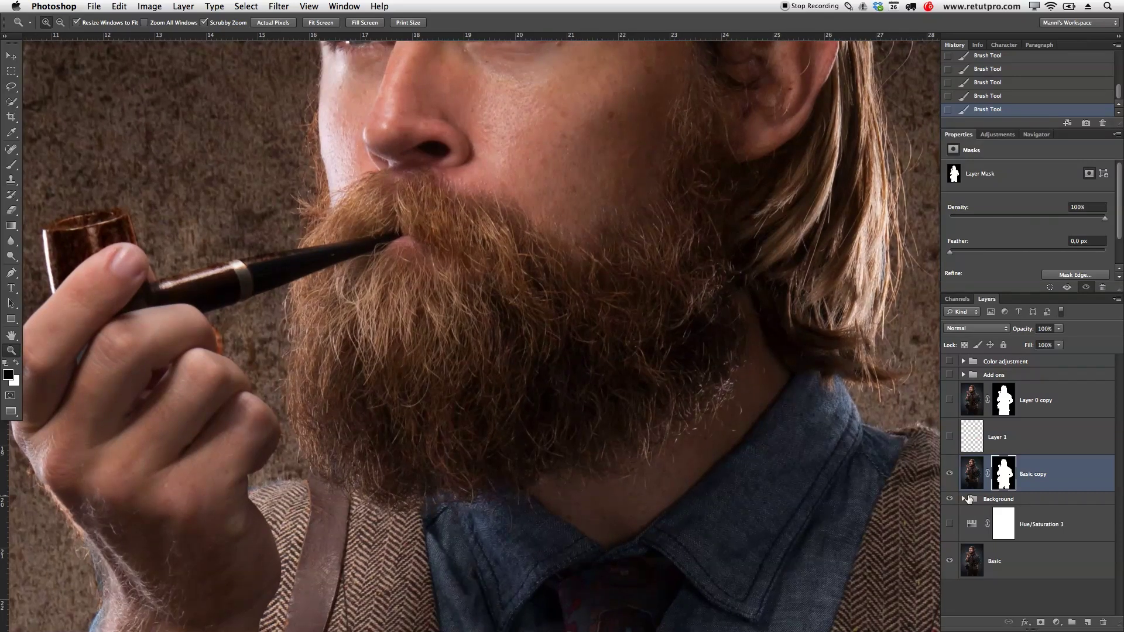
Add a Hue/Saturation adjustment clipped to the Basic layer and set its saturation to -83
click(983, 562)
click(997, 562)
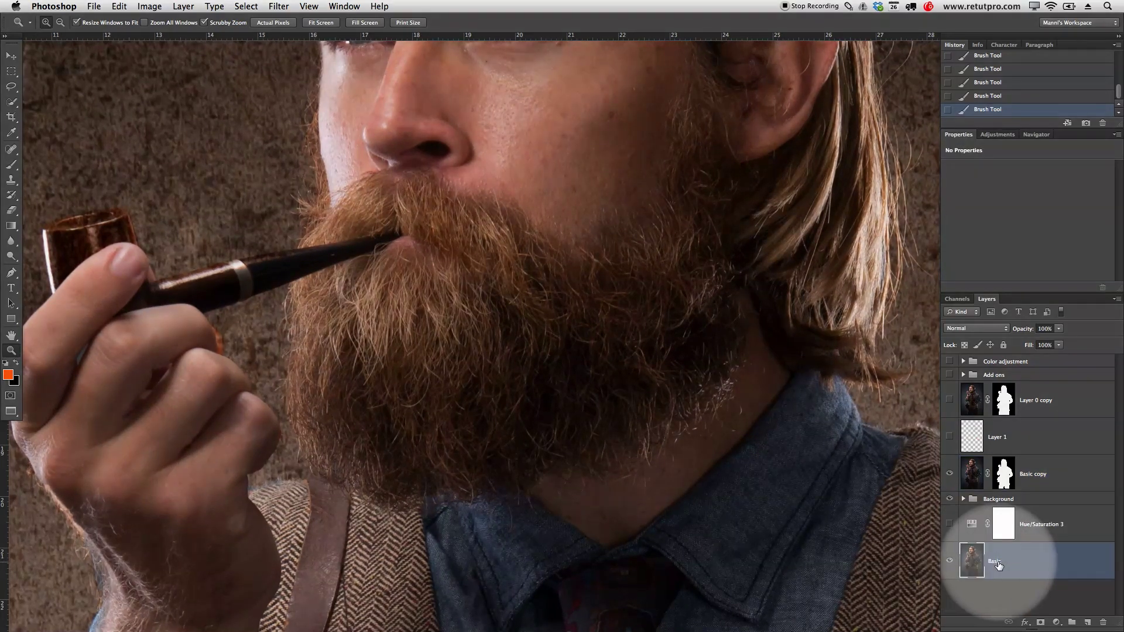
click(995, 136)
click(965, 172)
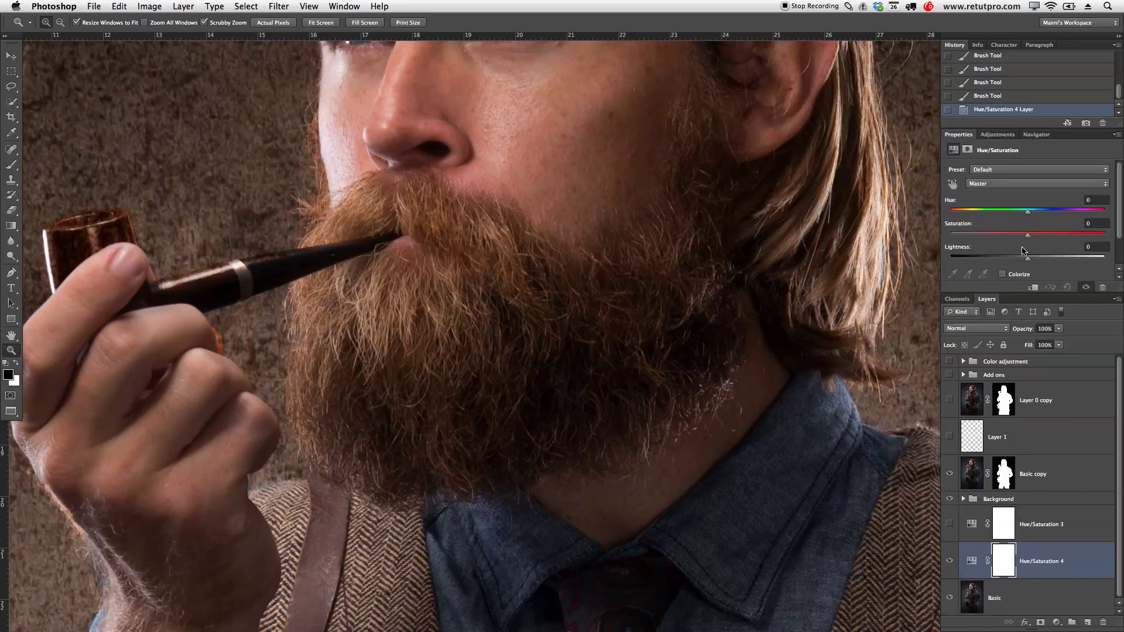
key(alt)
alt+click(981, 583)
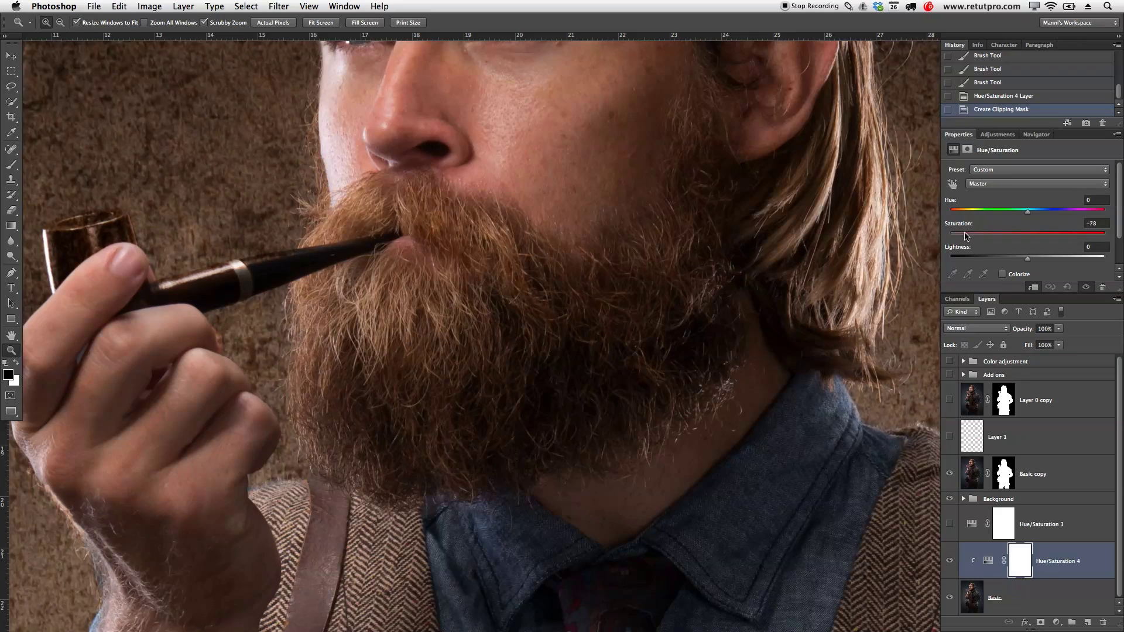
drag(963, 234, 962, 236)
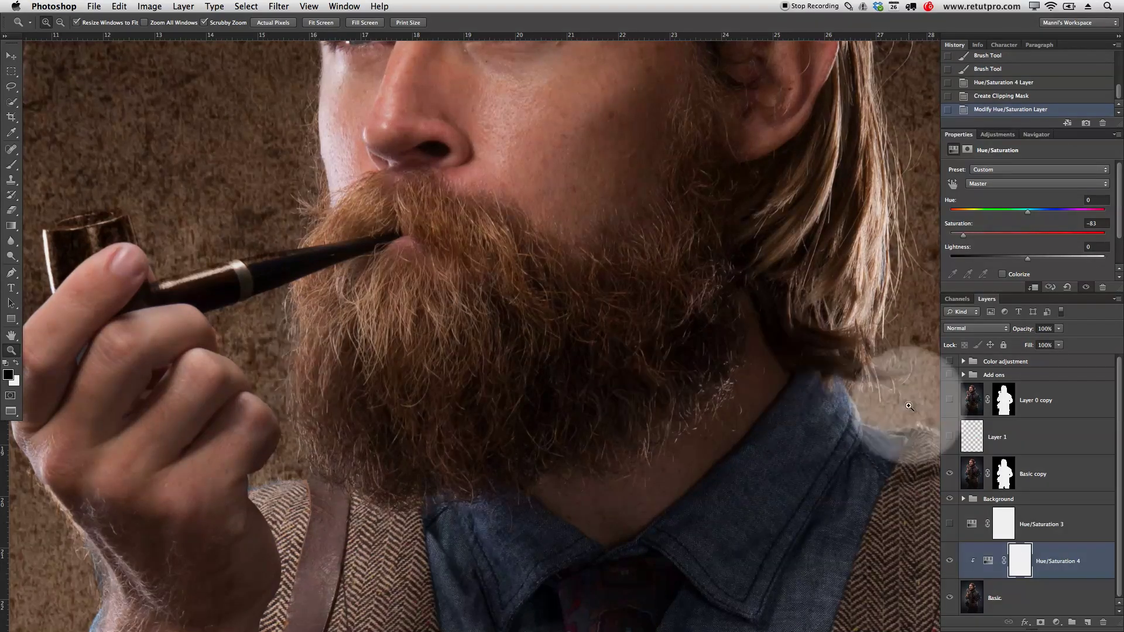
Compare the image with and without the clipped Hue/Saturation adjustment, and examine the face, hair and upper body
click(950, 562)
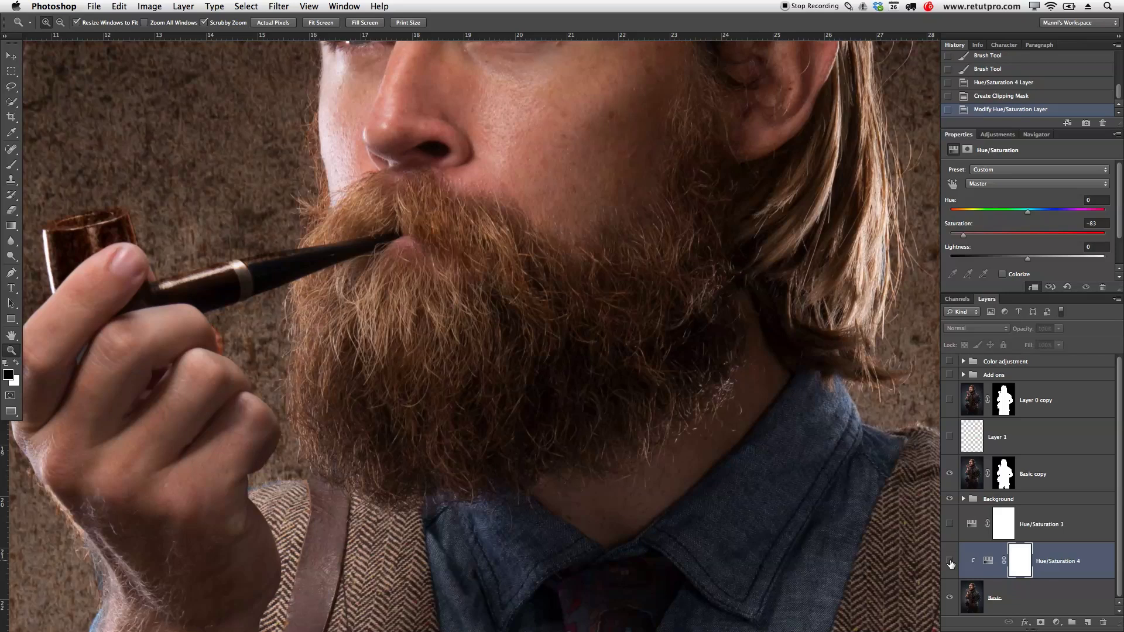
click(950, 562)
click(950, 562)
click(950, 562)
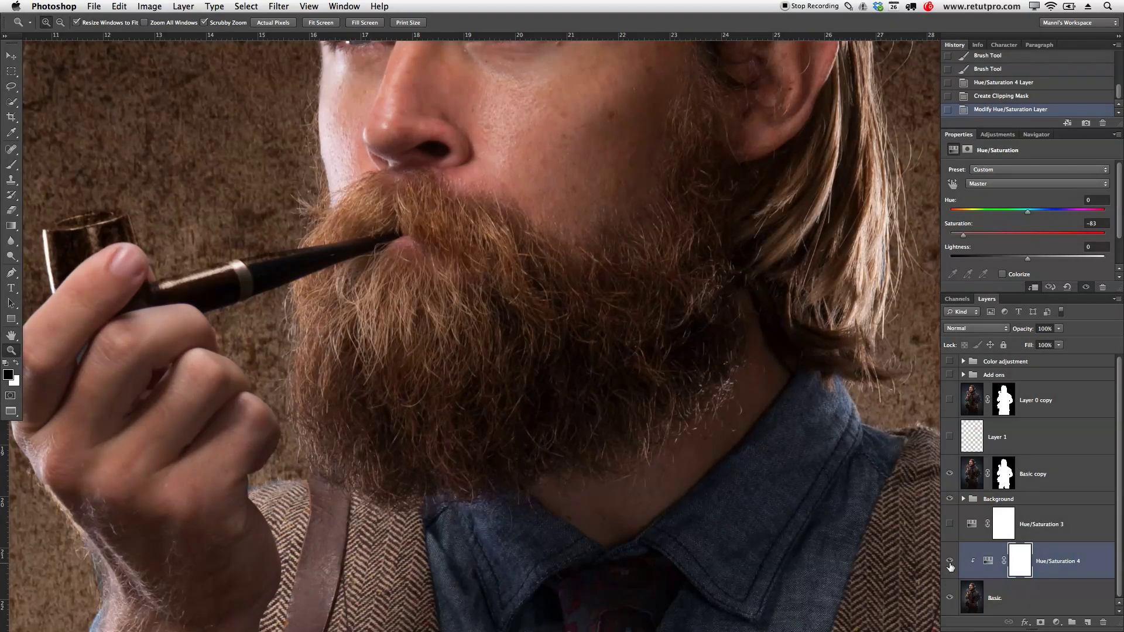
scroll(565, 414, right, 5)
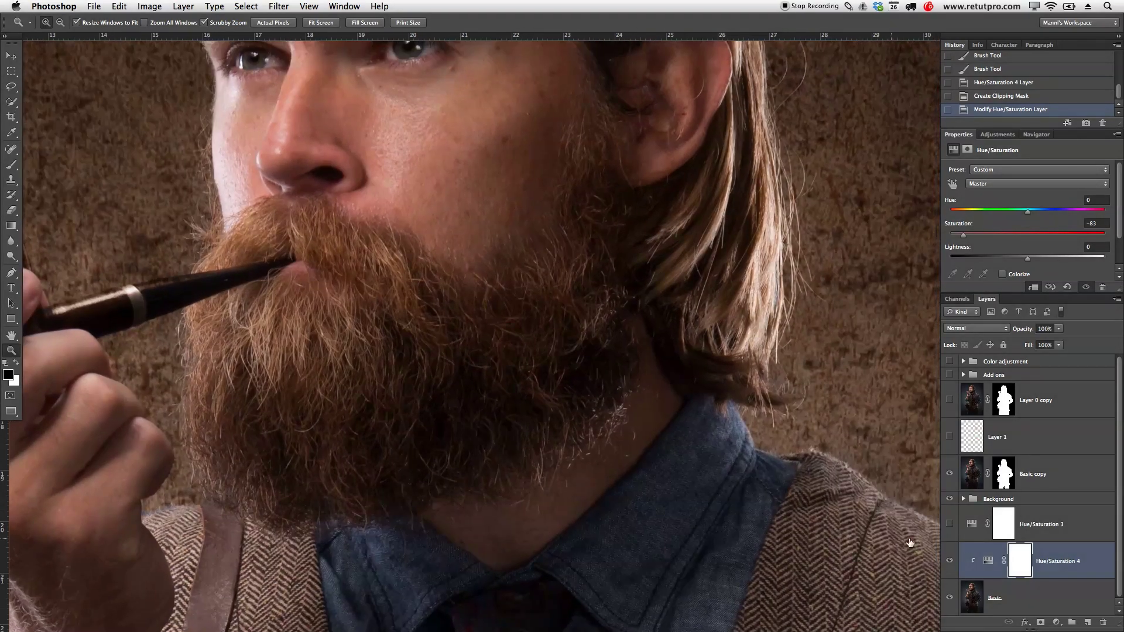
scroll(749, 240, up, 10)
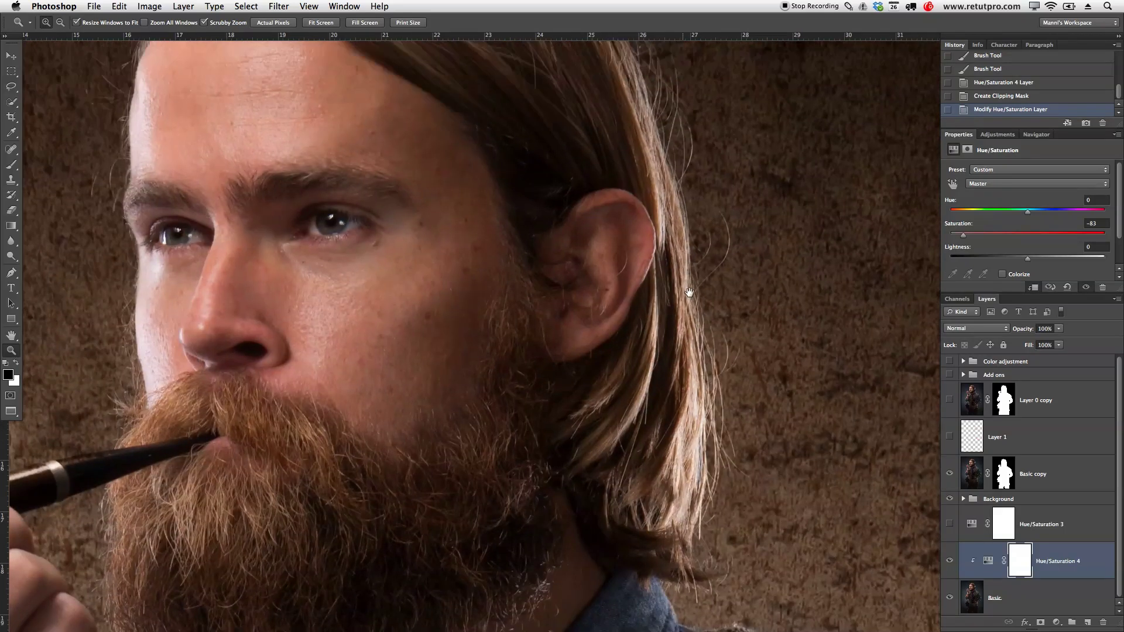
scroll(641, 287, down, 3)
scroll(641, 287, left, 2)
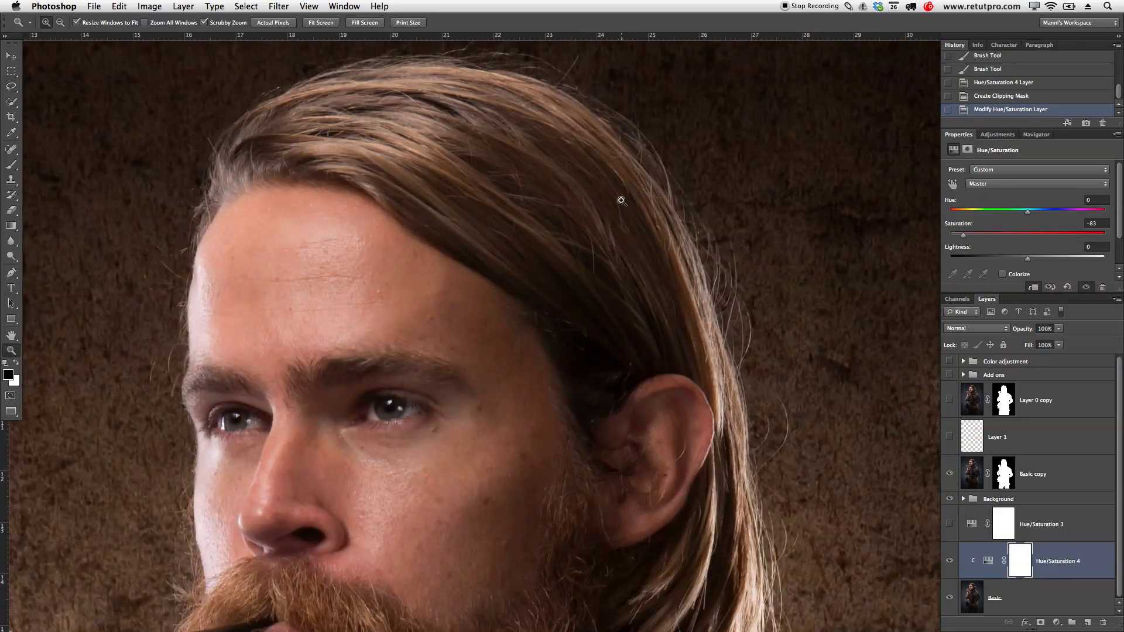
drag(574, 207, 515, 211)
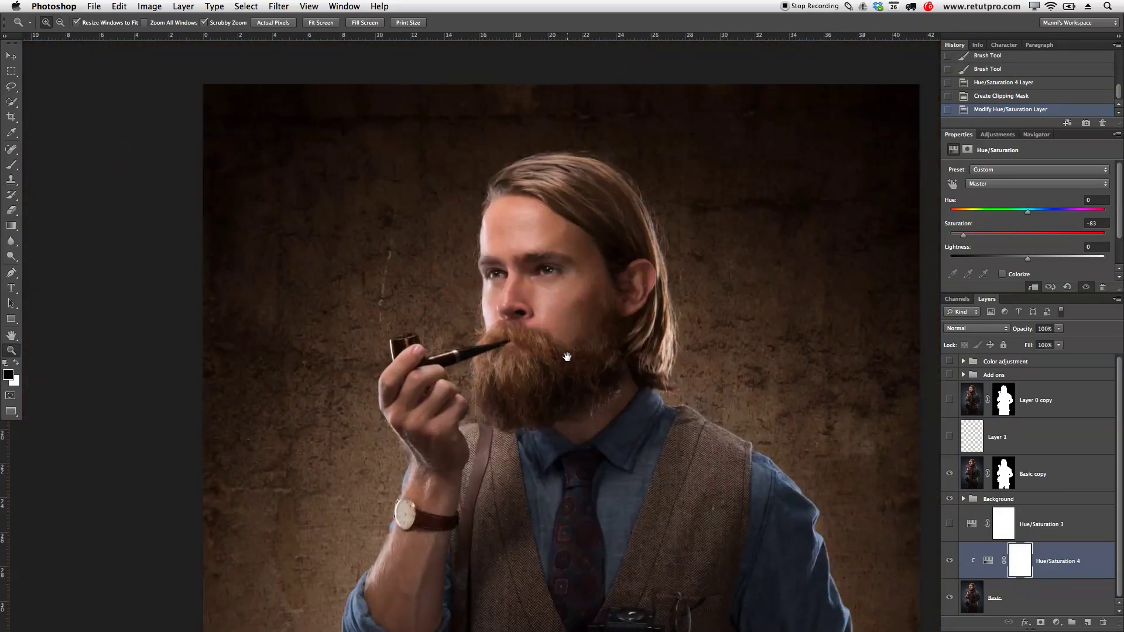
drag(567, 356, 562, 313)
Refine the Basic copy layer's mask with Refine Mask along the underside of the forearm beside the camera and waistcoat
click(1002, 480)
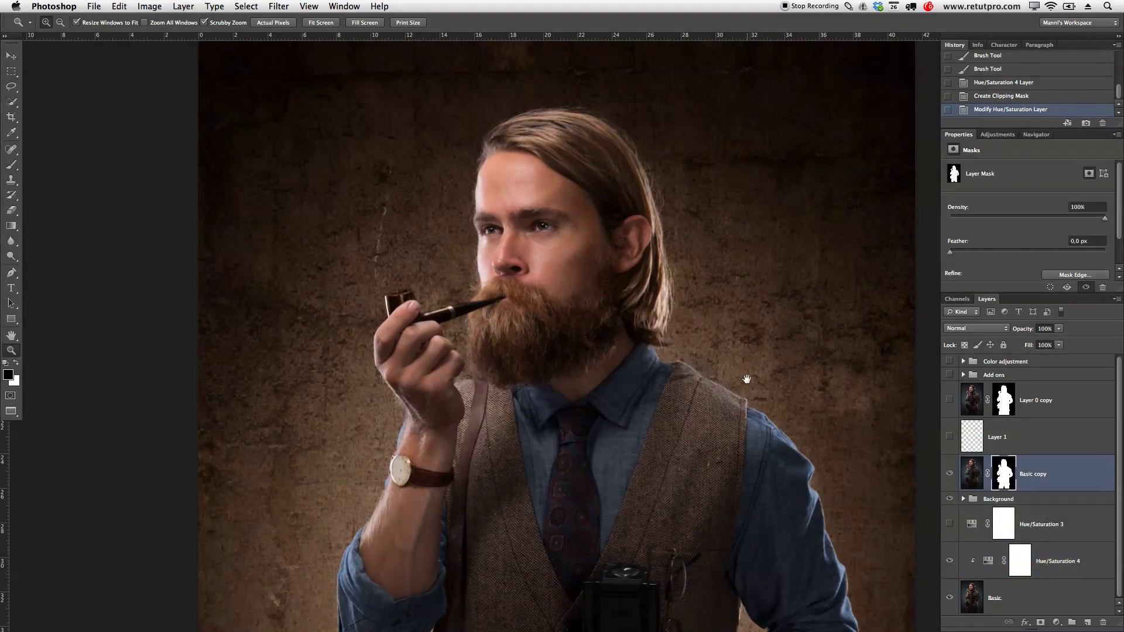
scroll(747, 379, down, 5)
scroll(747, 379, right, 3)
drag(675, 506, 655, 328)
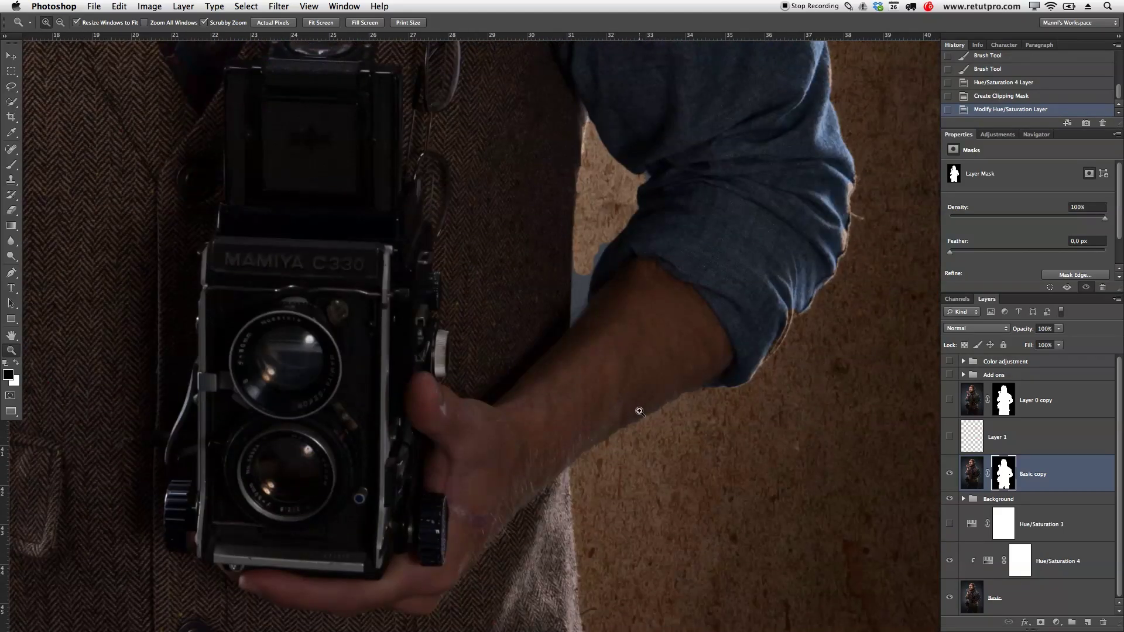
right_click(1006, 477)
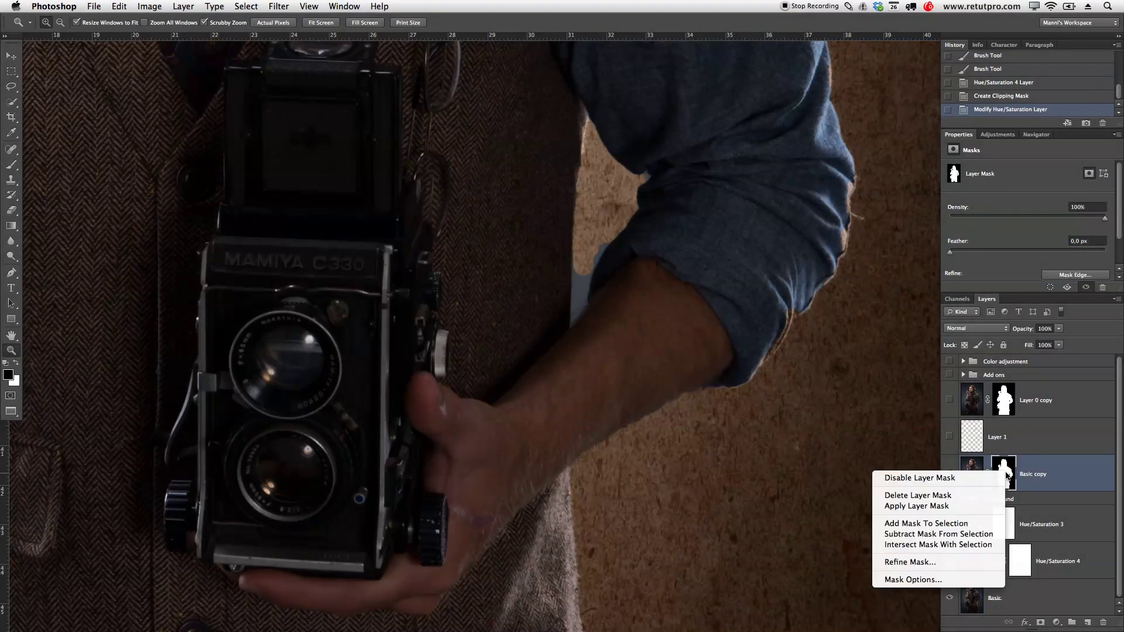
click(654, 444)
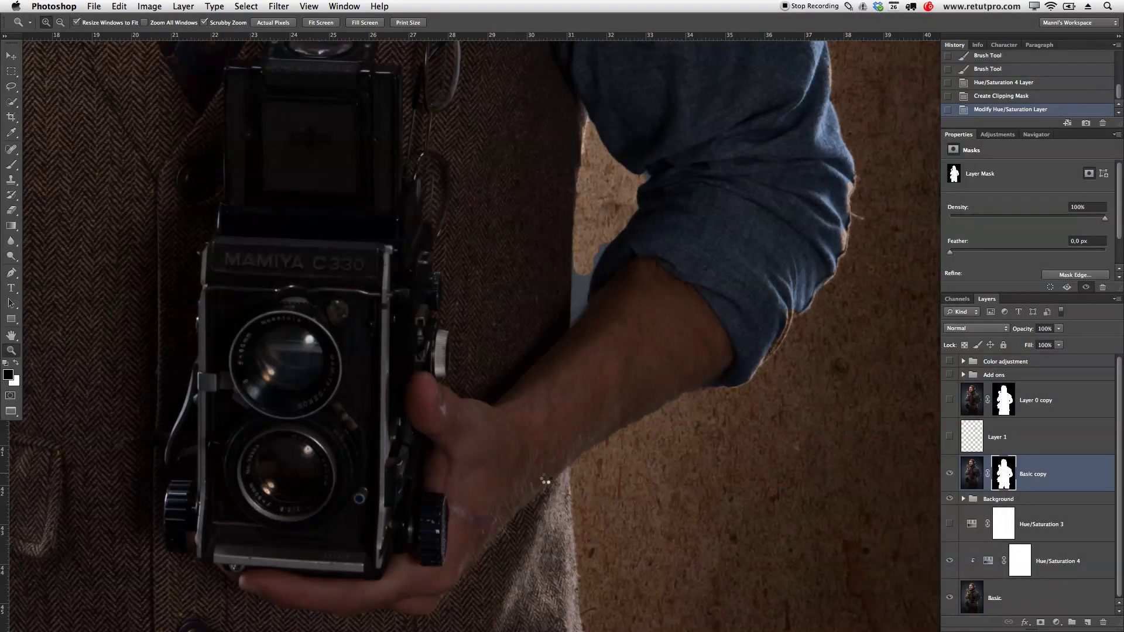
key(super+alt+r)
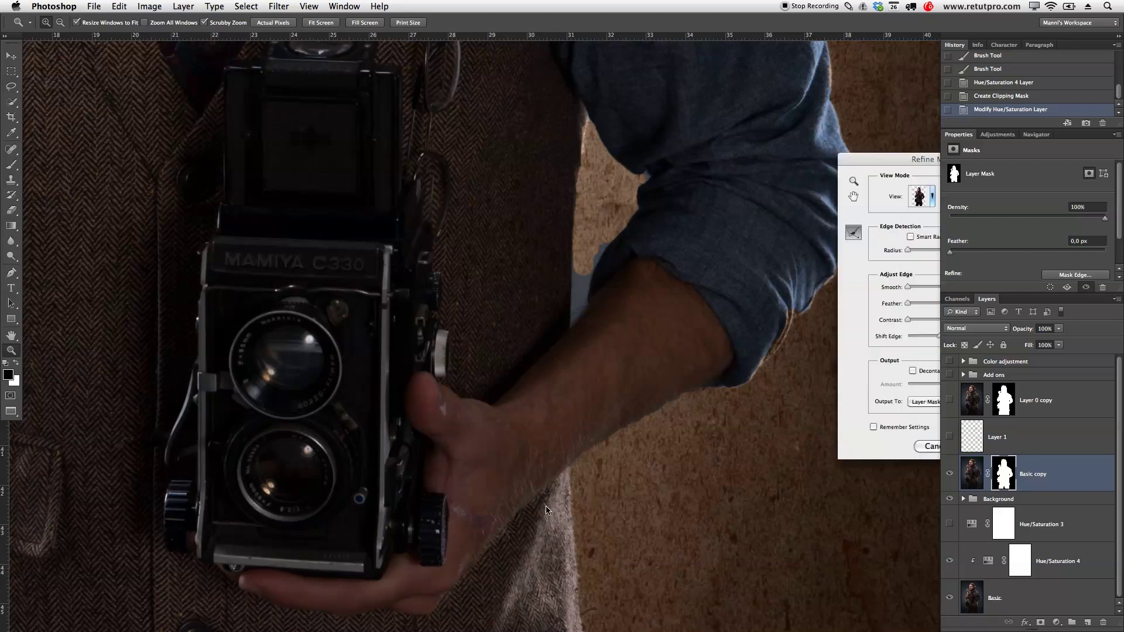
mouse_move(583, 462)
mouse_down()
mouse_move(572, 467)
mouse_move(731, 391)
mouse_move(599, 445)
mouse_up()
click(1007, 449)
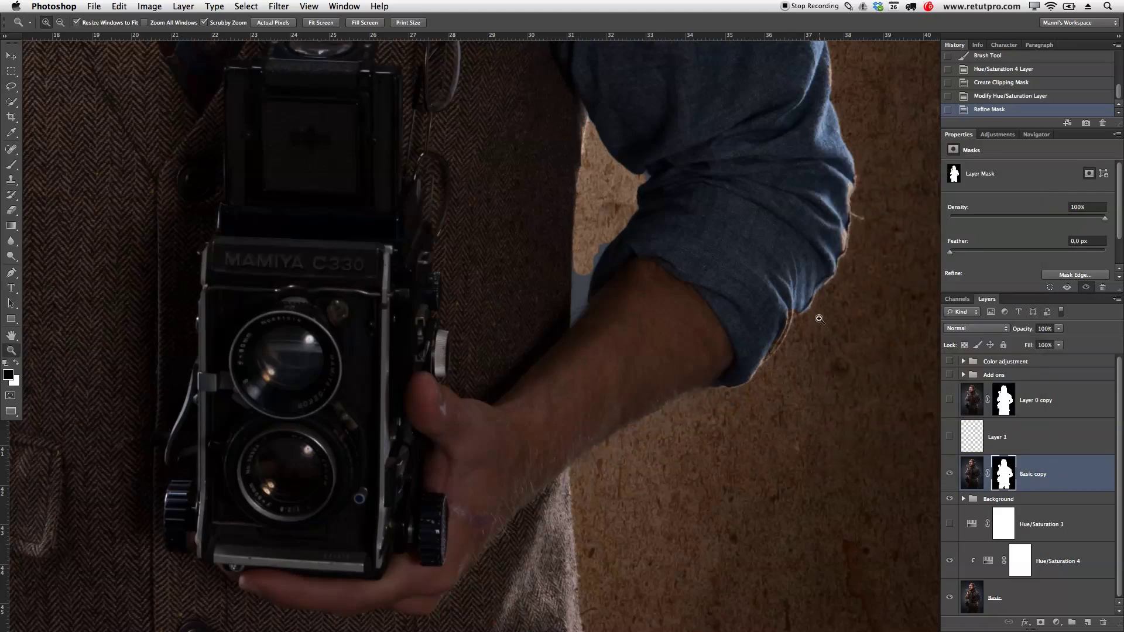
drag(581, 274, 517, 274)
drag(569, 160, 615, 299)
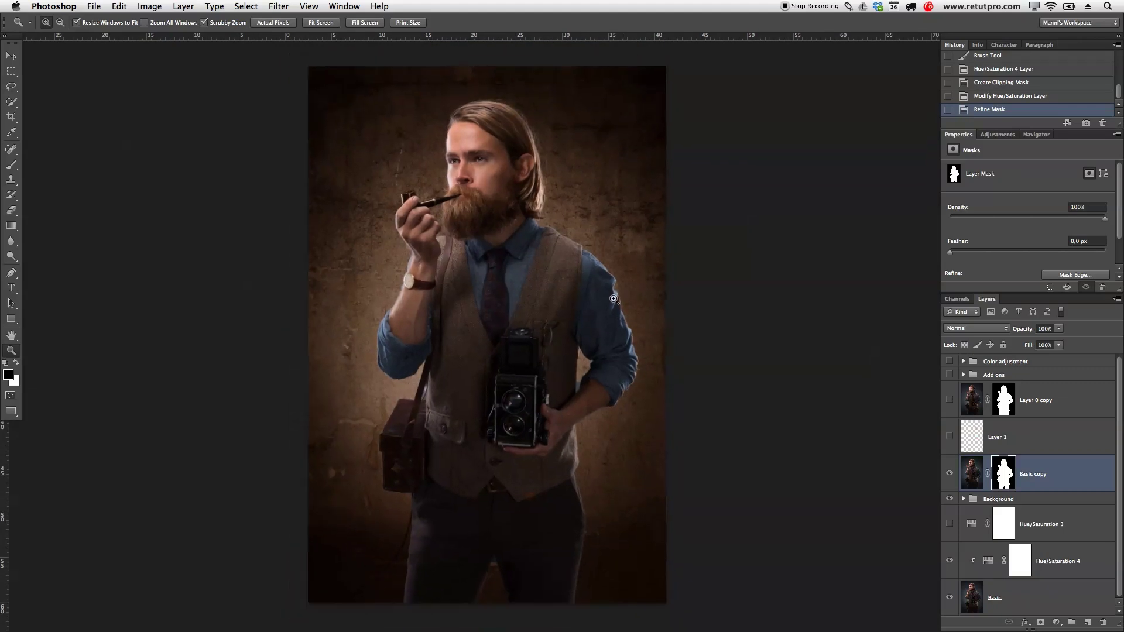